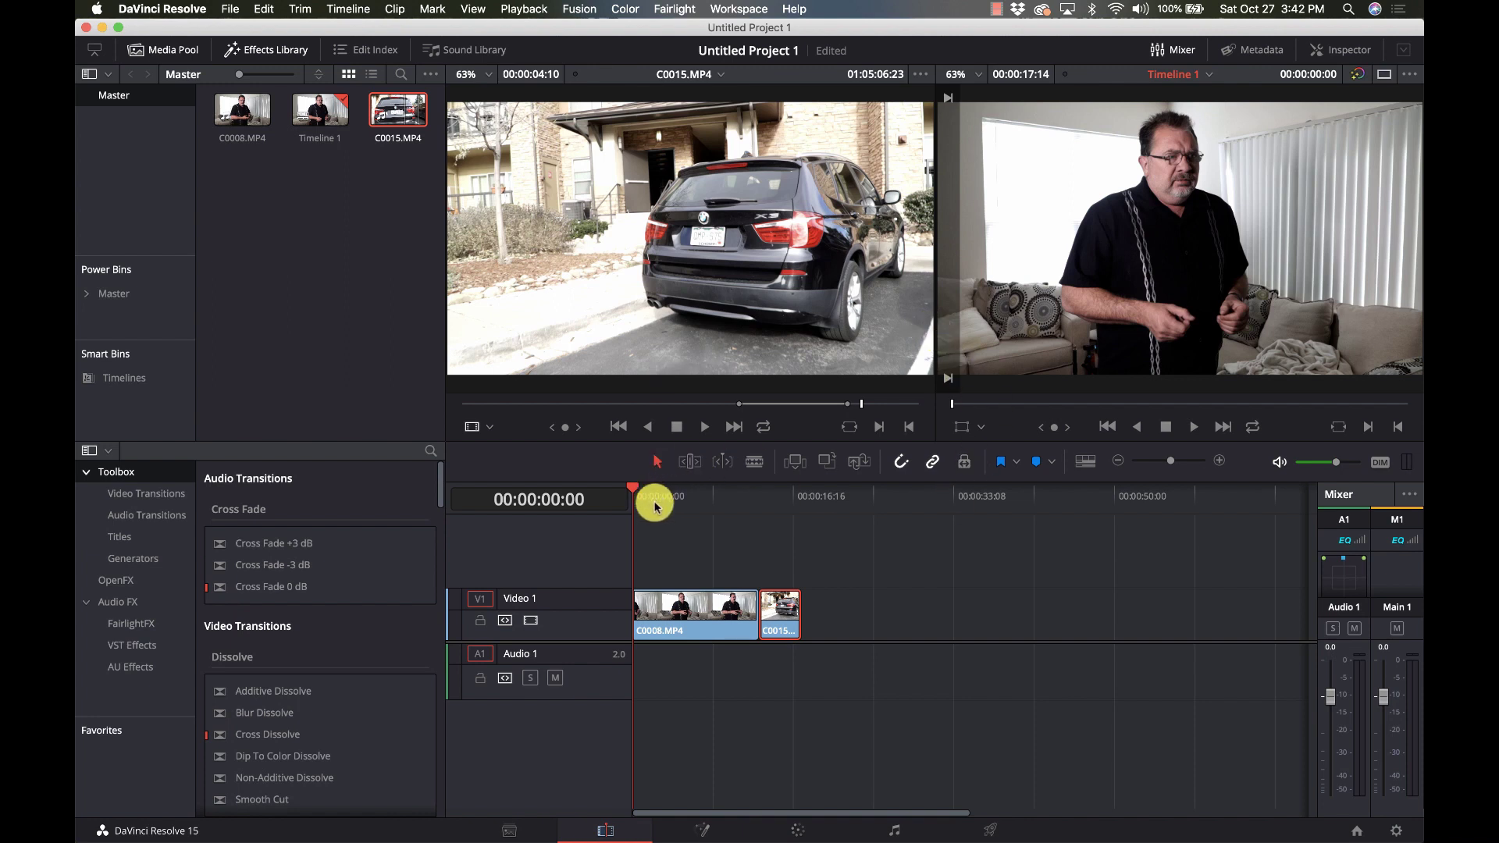
Step: Scrub into the man's interview clip and switch to the Color page
mouse_move(655, 506)
mouse_down()
mouse_move(779, 493)
mouse_move(633, 495)
mouse_up()
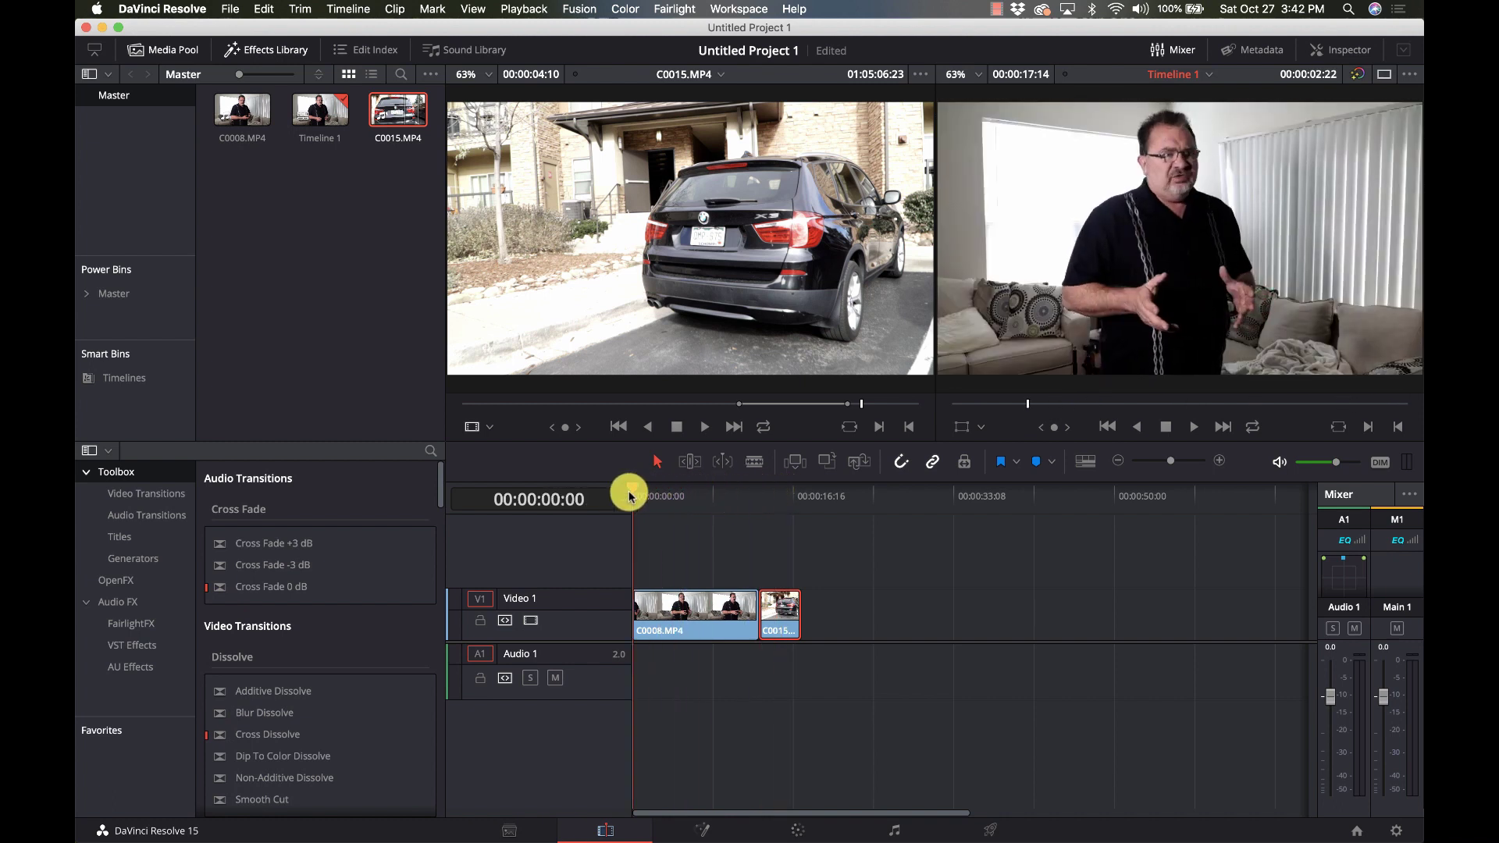
click(797, 832)
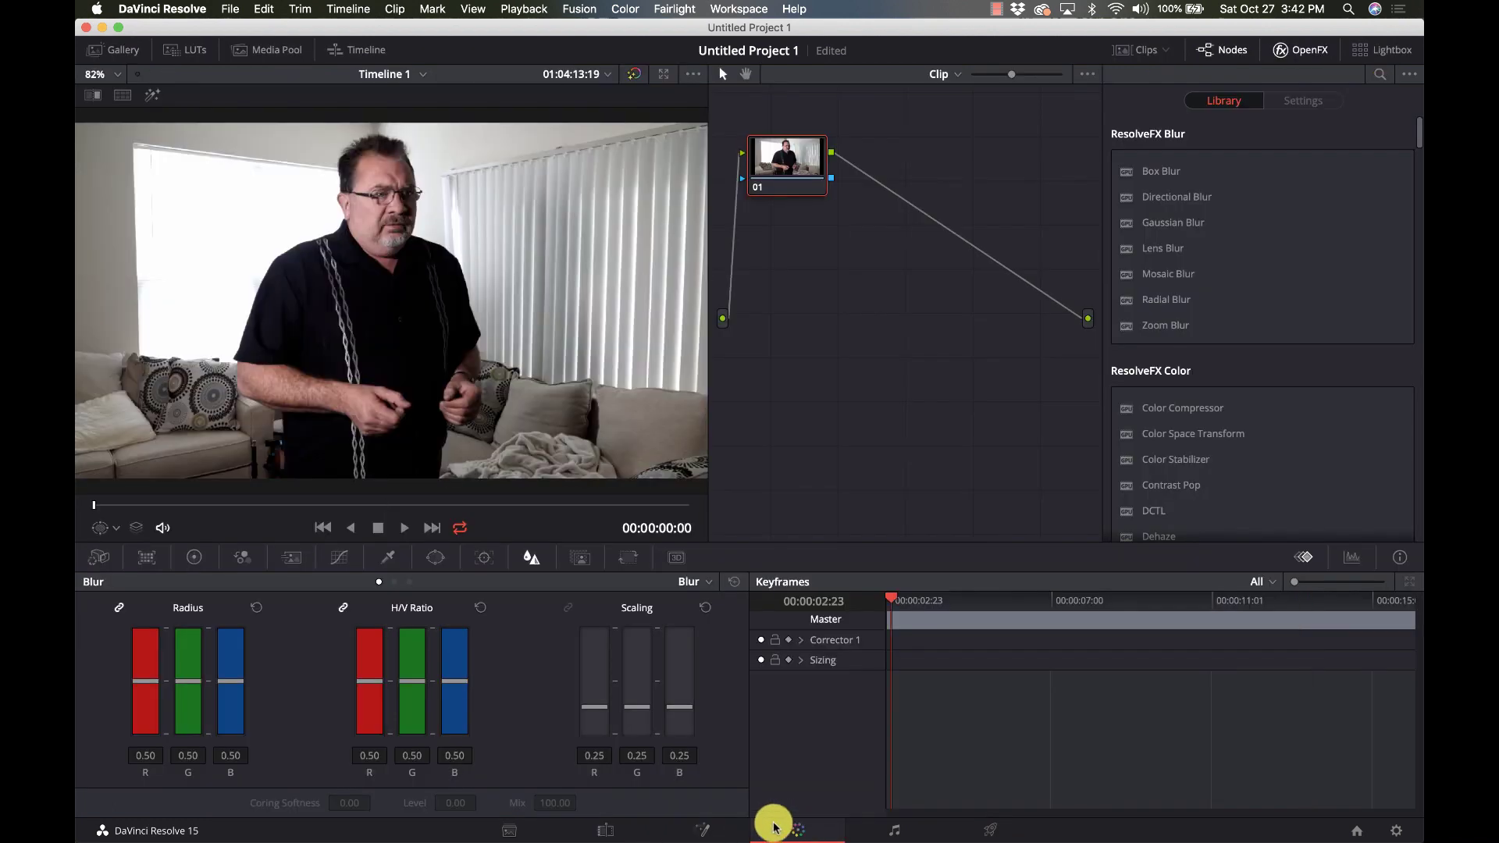
Step: Add a Circle window and shape it into a tall ellipse over the man's head
click(434, 560)
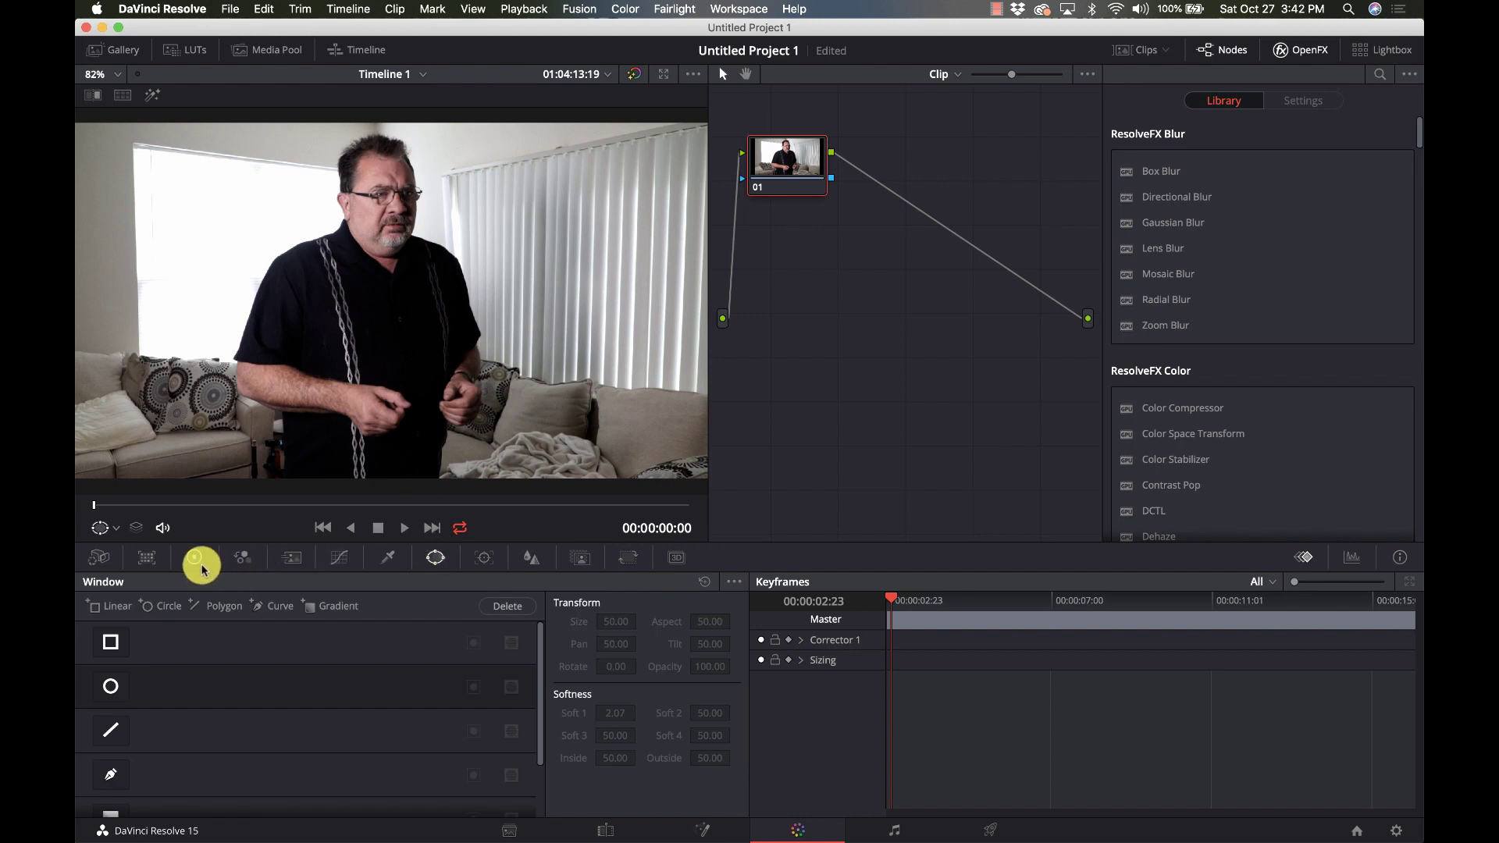
click(157, 614)
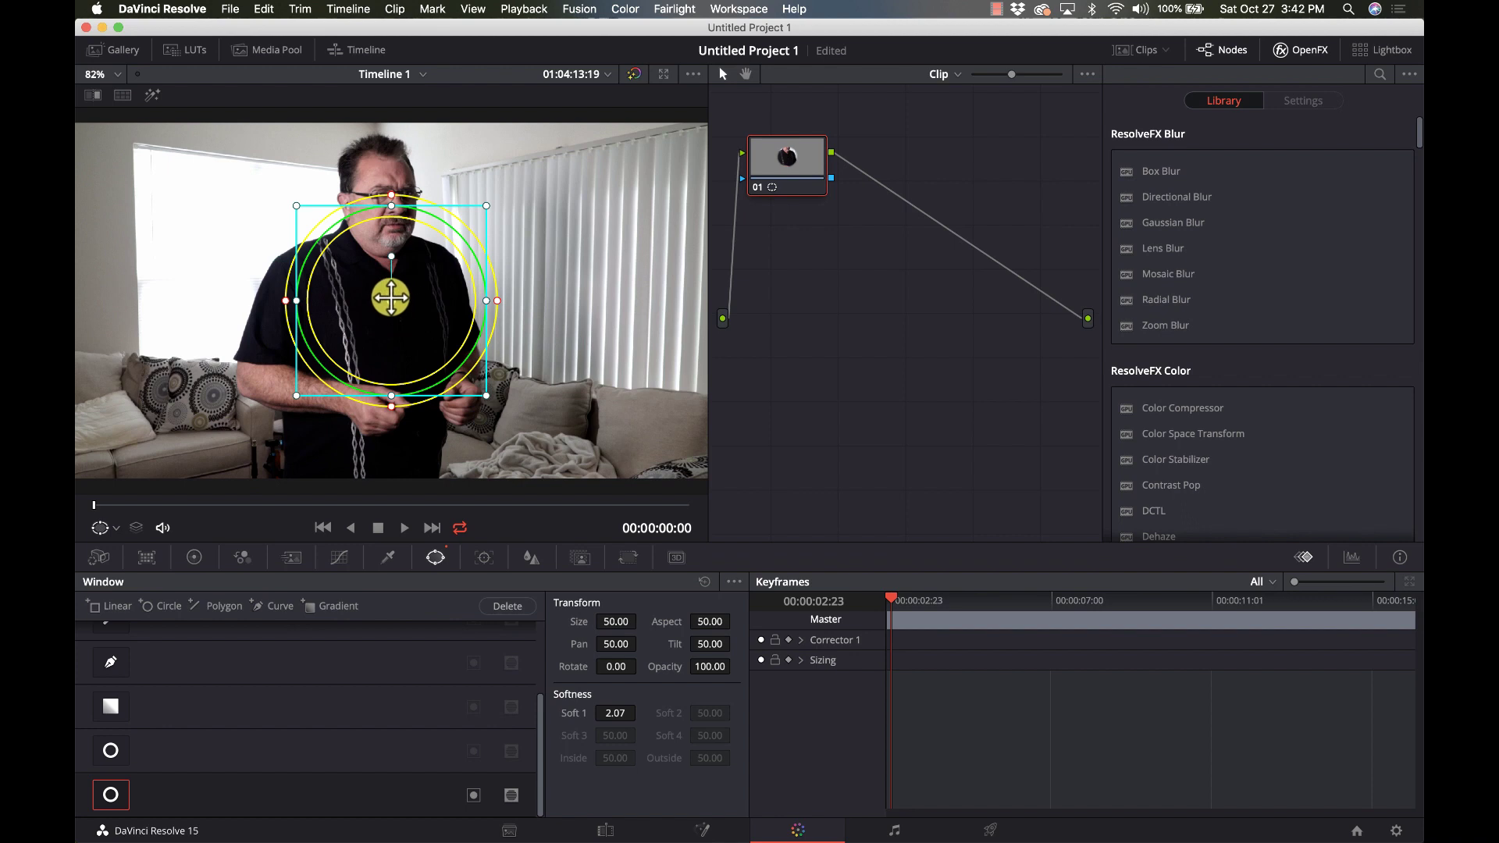
drag(390, 298, 382, 191)
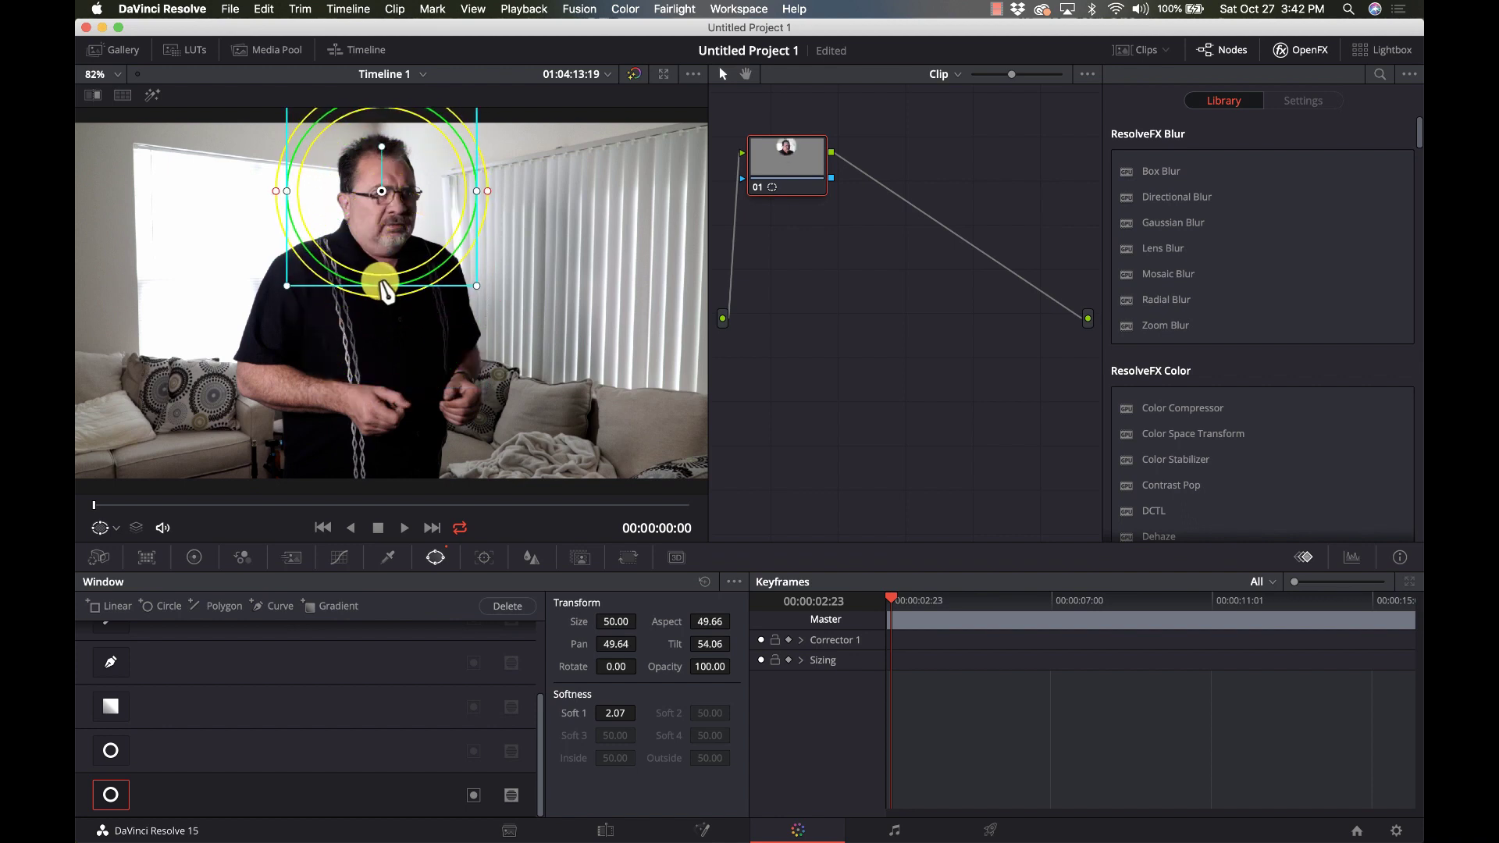
drag(382, 286, 378, 263)
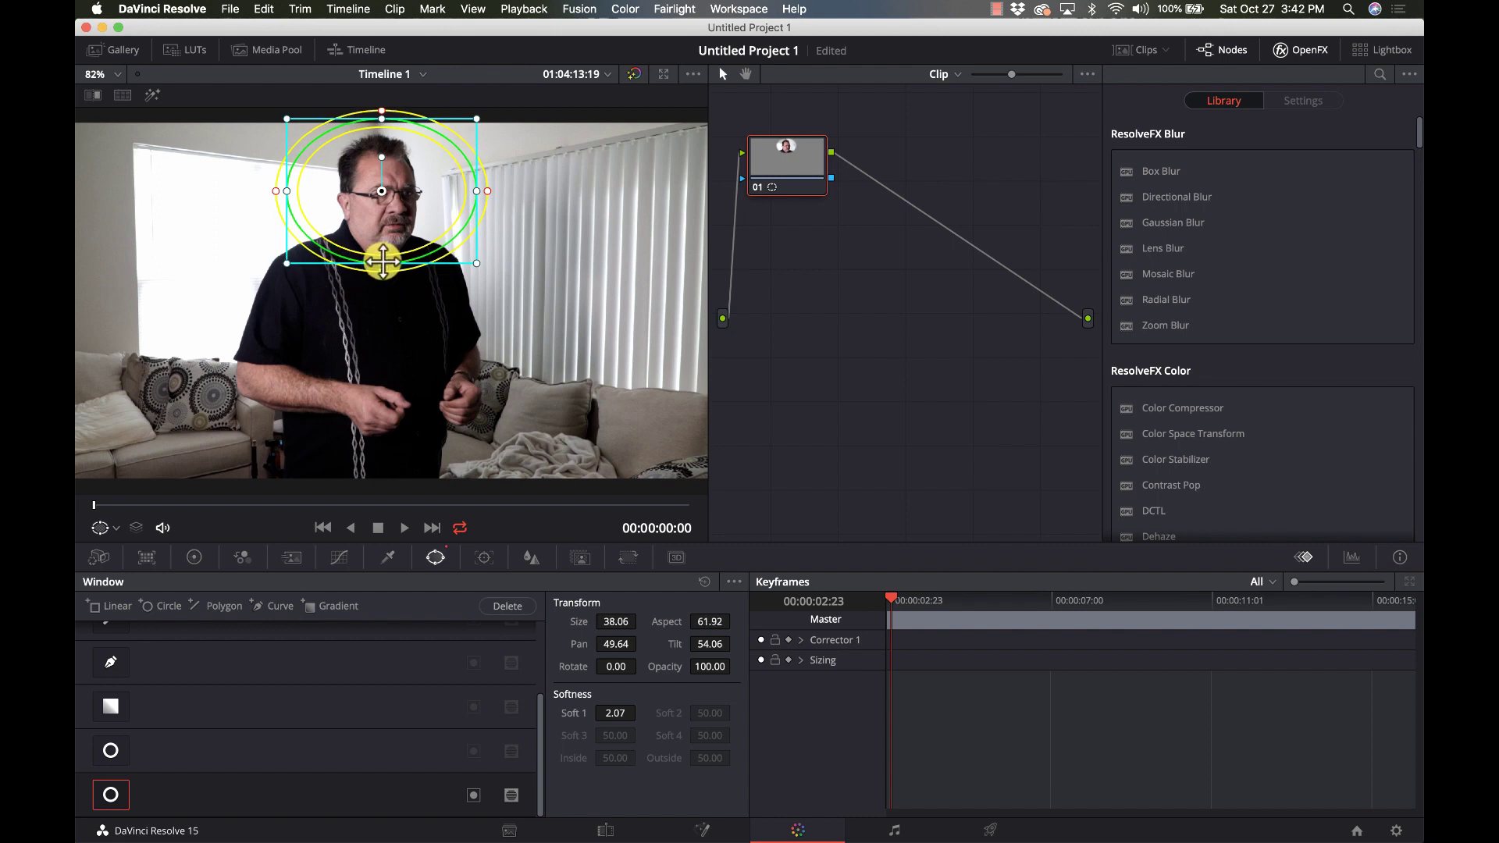
mouse_move(480, 205)
mouse_down()
mouse_move(380, 193)
mouse_move(459, 199)
mouse_up()
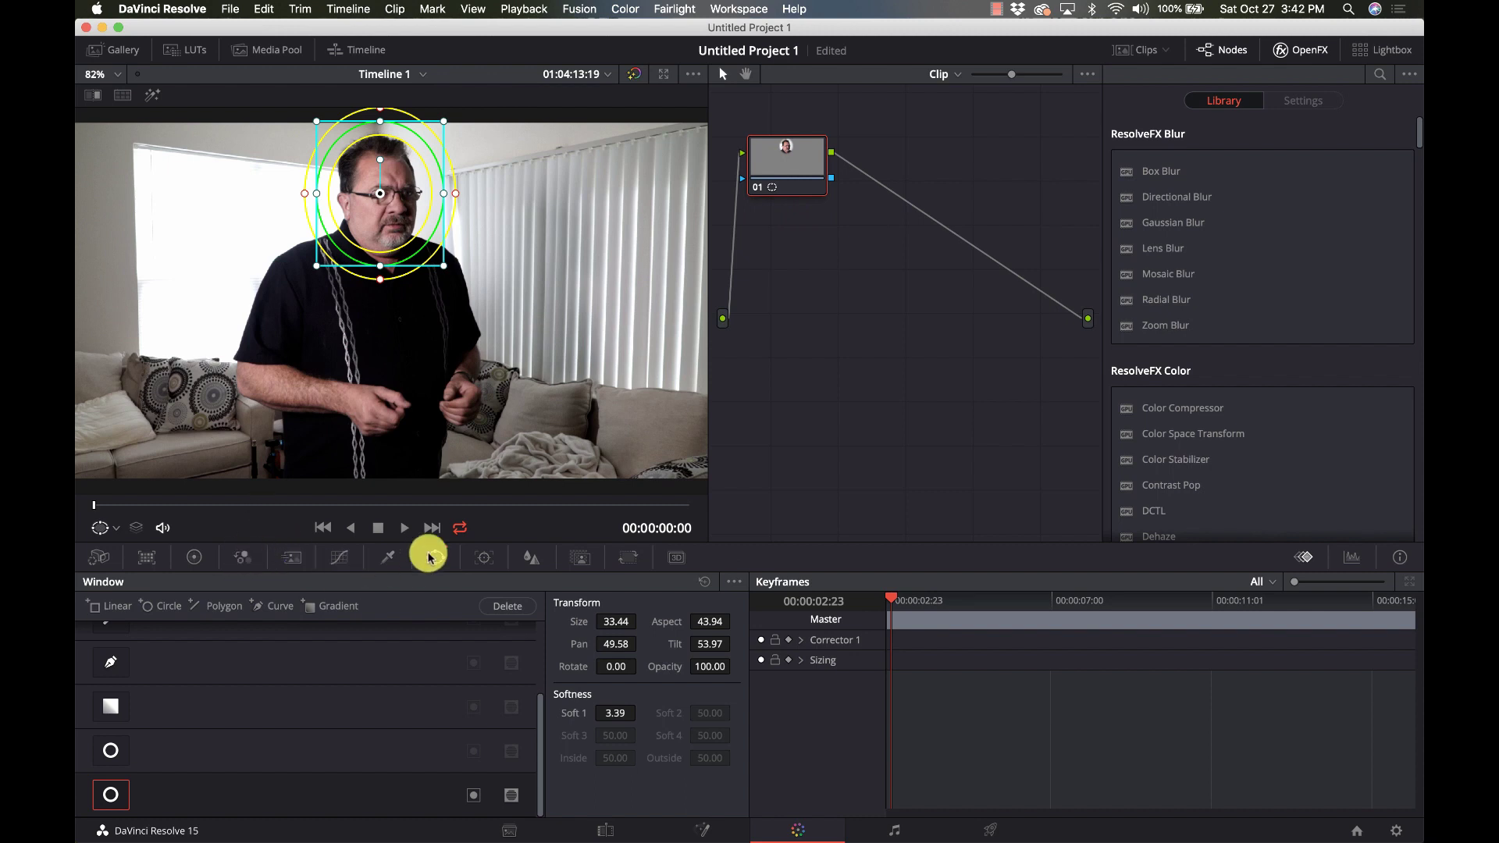
click(530, 558)
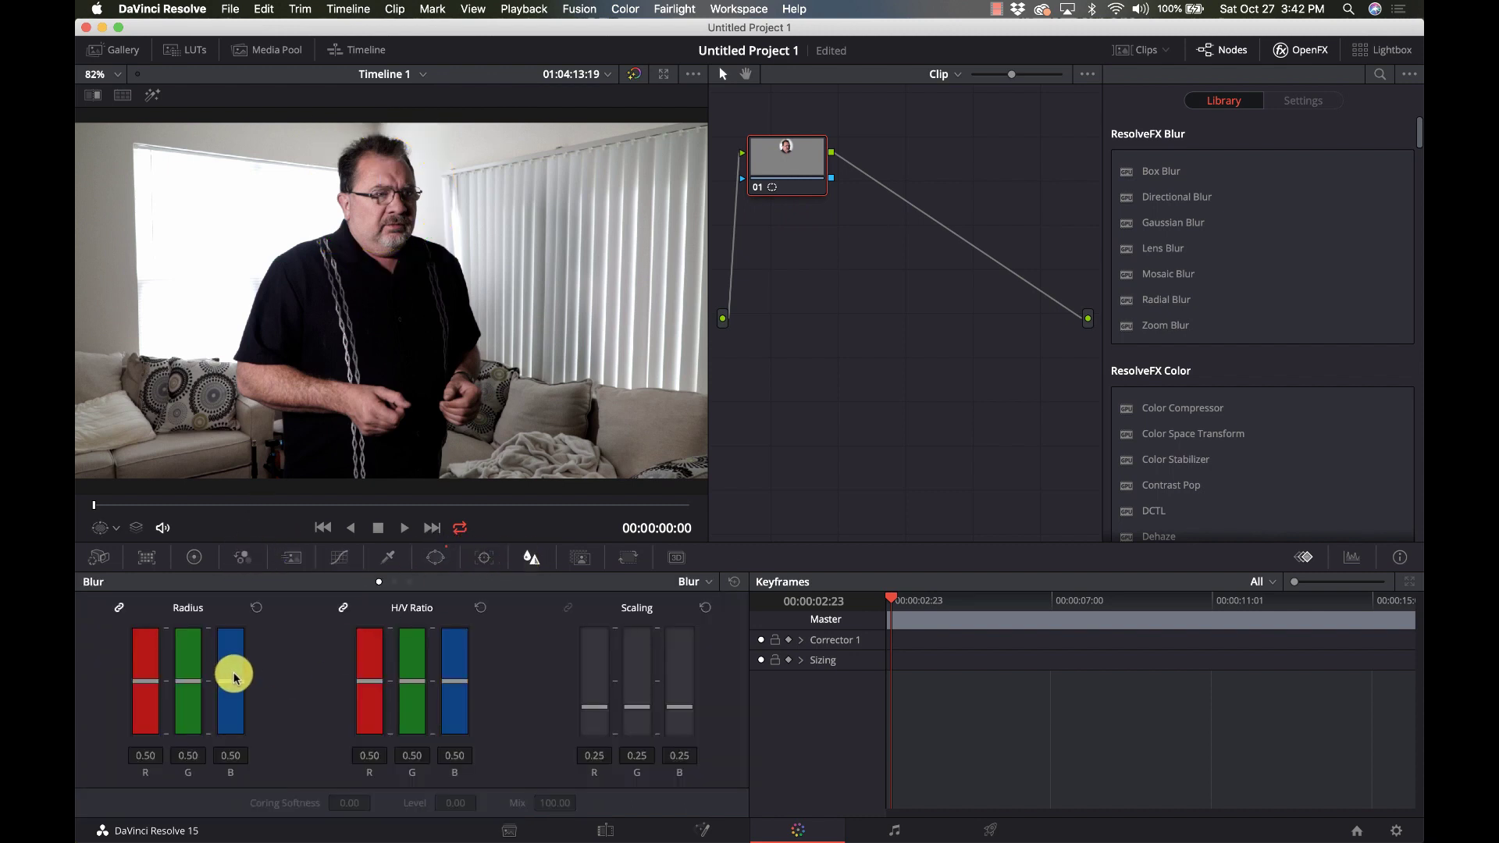
Step: Blur the face window at radius 1.55, play it back, and rewind to the start
drag(234, 679, 252, 546)
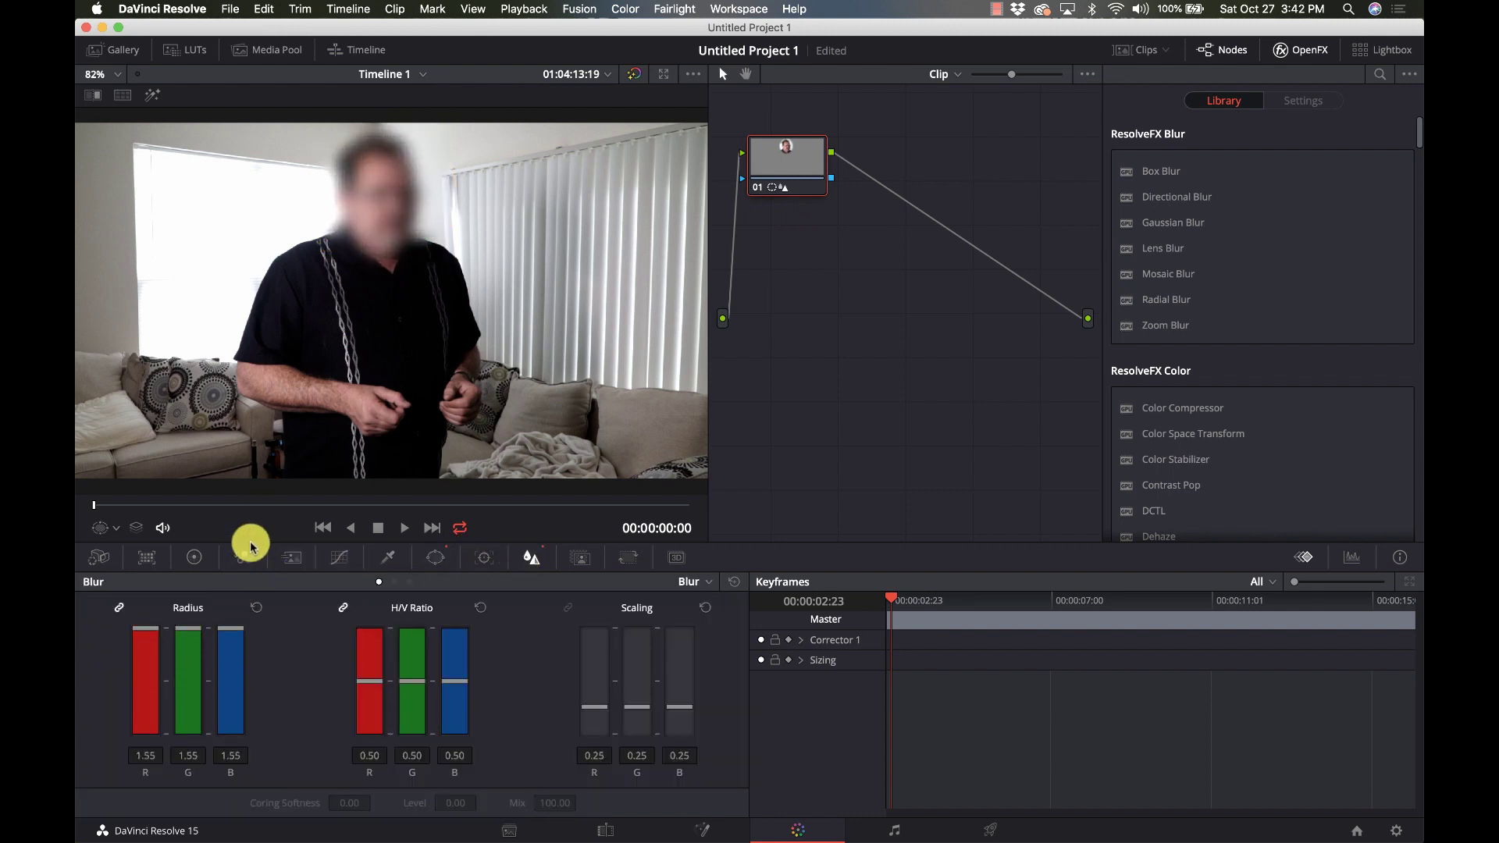
click(407, 529)
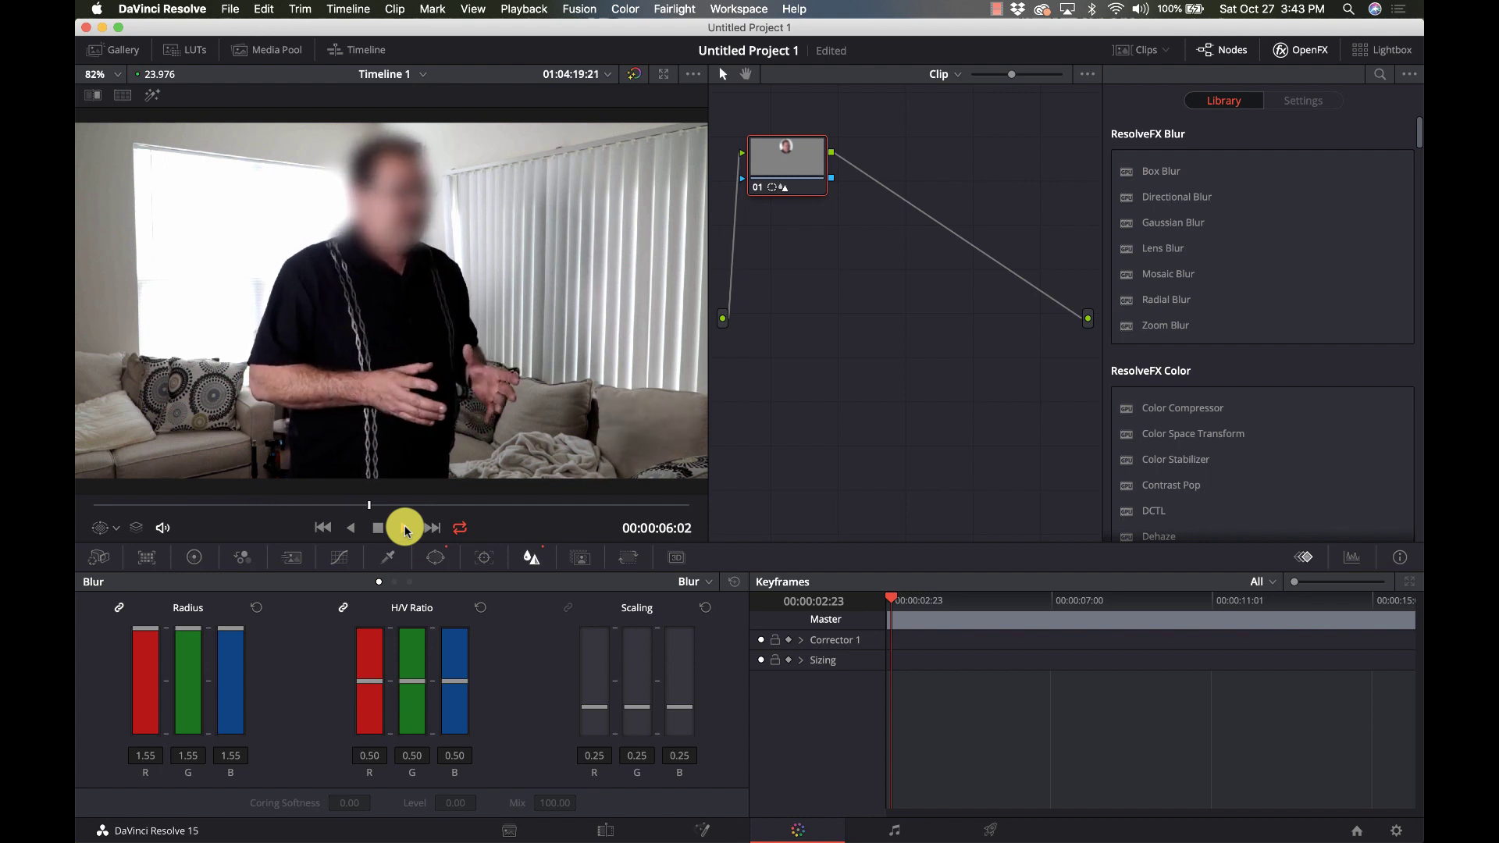
click(377, 530)
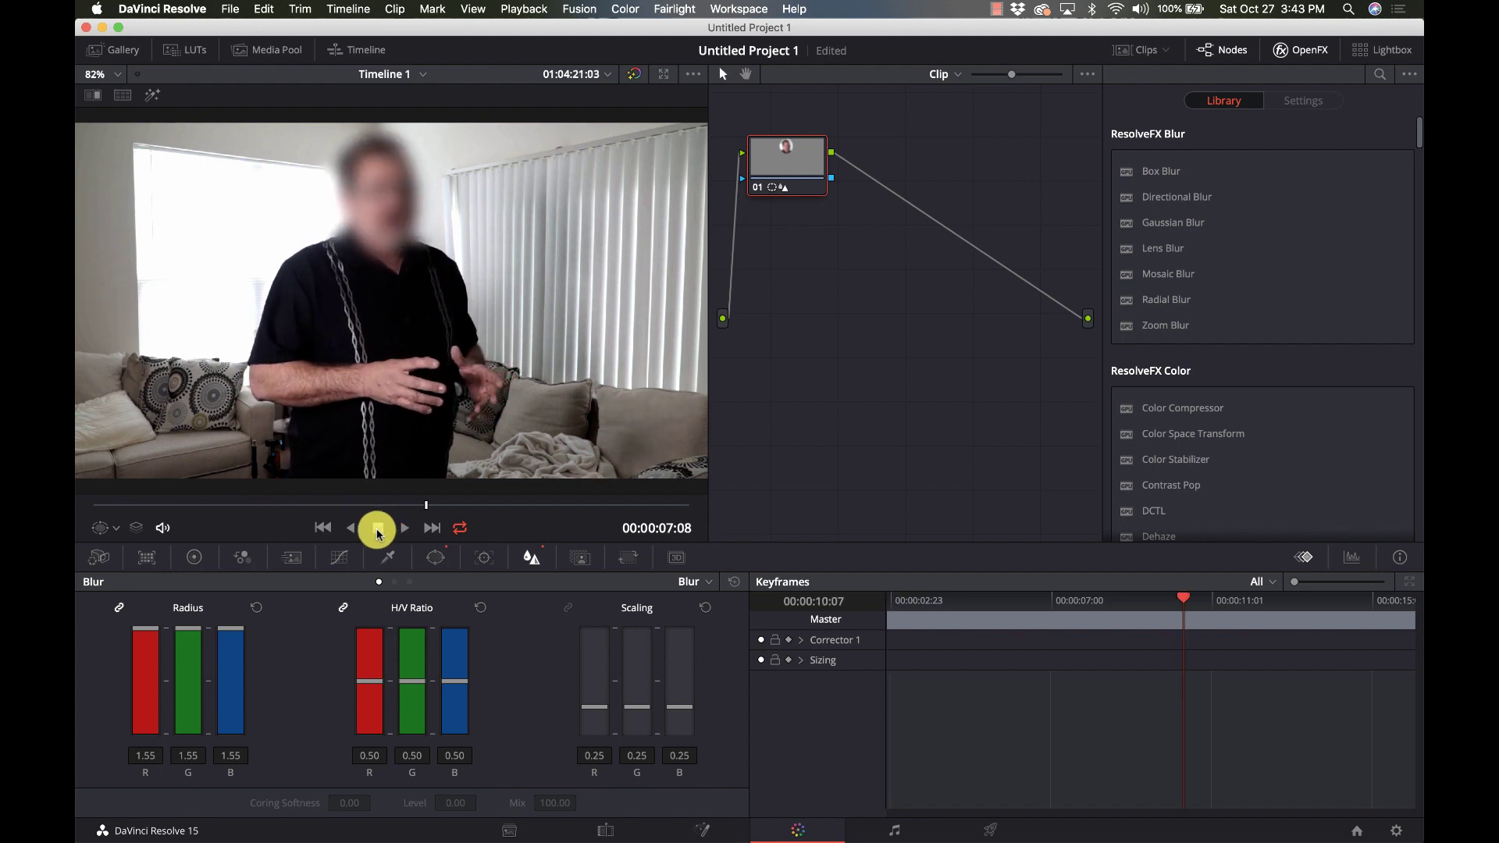
drag(427, 505, 90, 507)
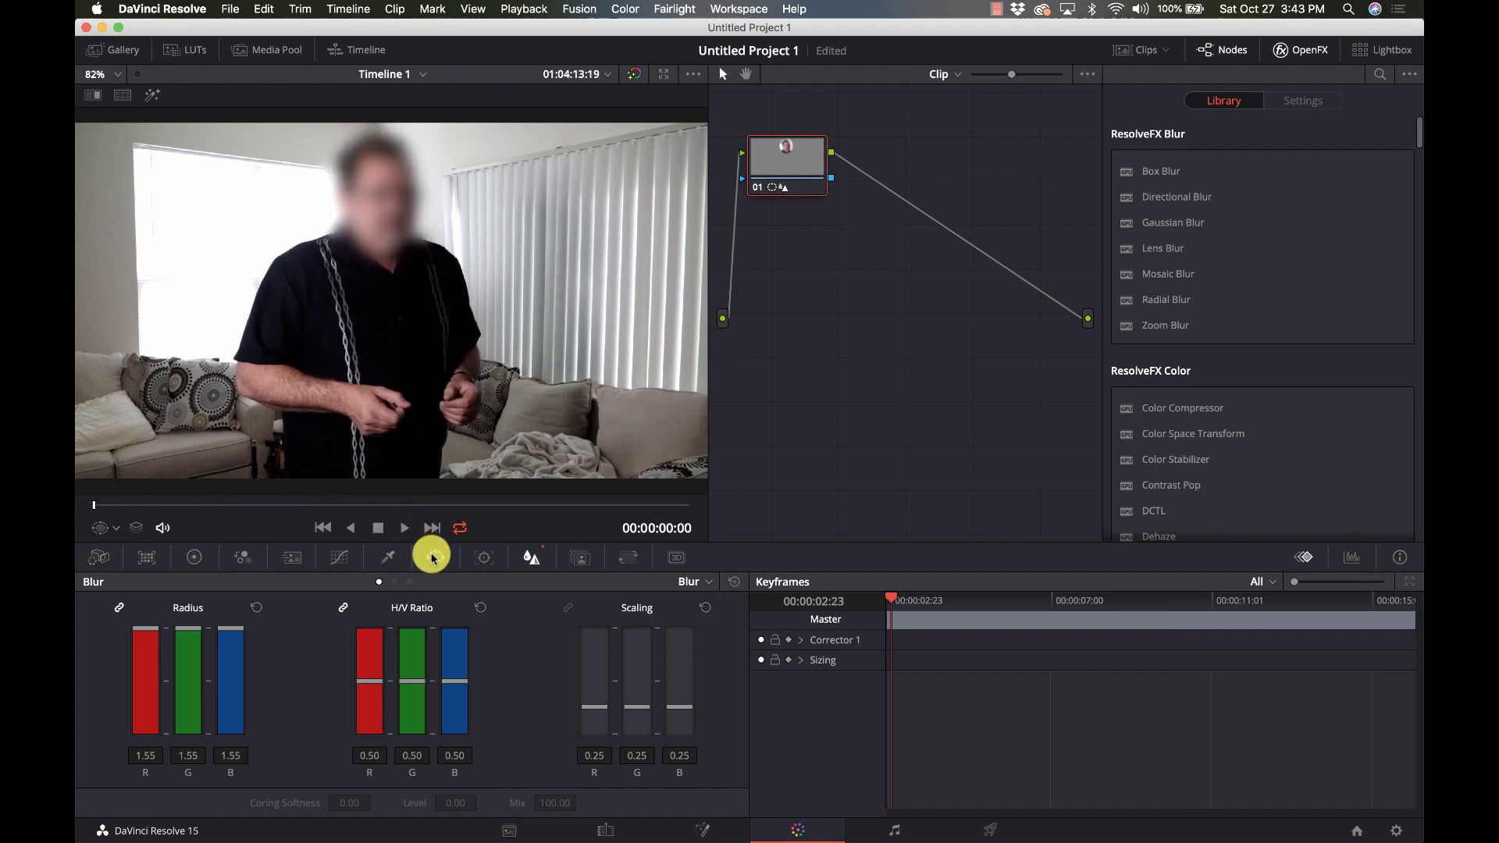
Step: Track the circular face window forward to the end of the clip
click(484, 558)
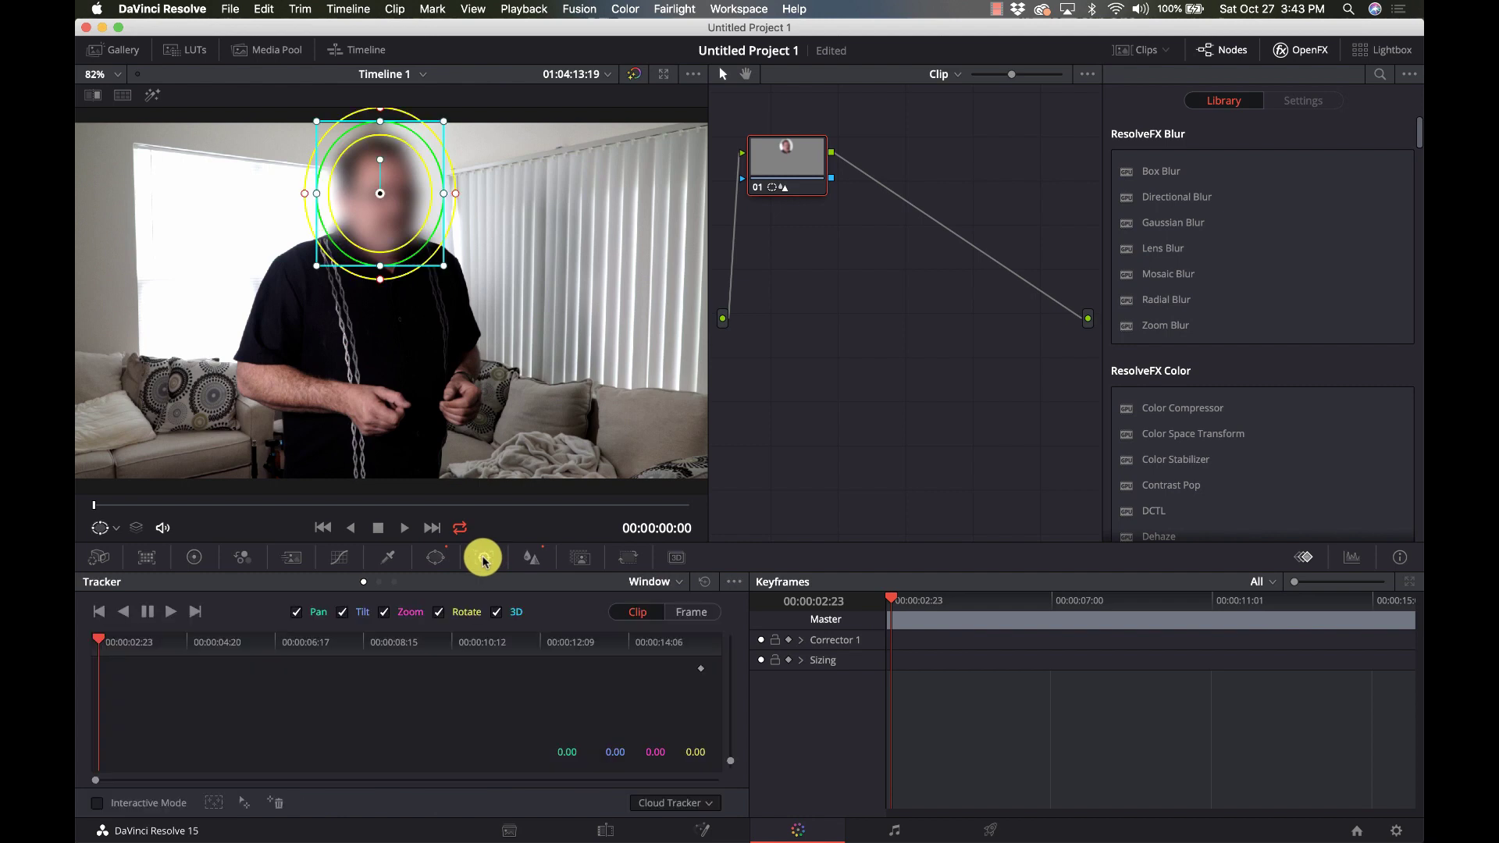
click(170, 613)
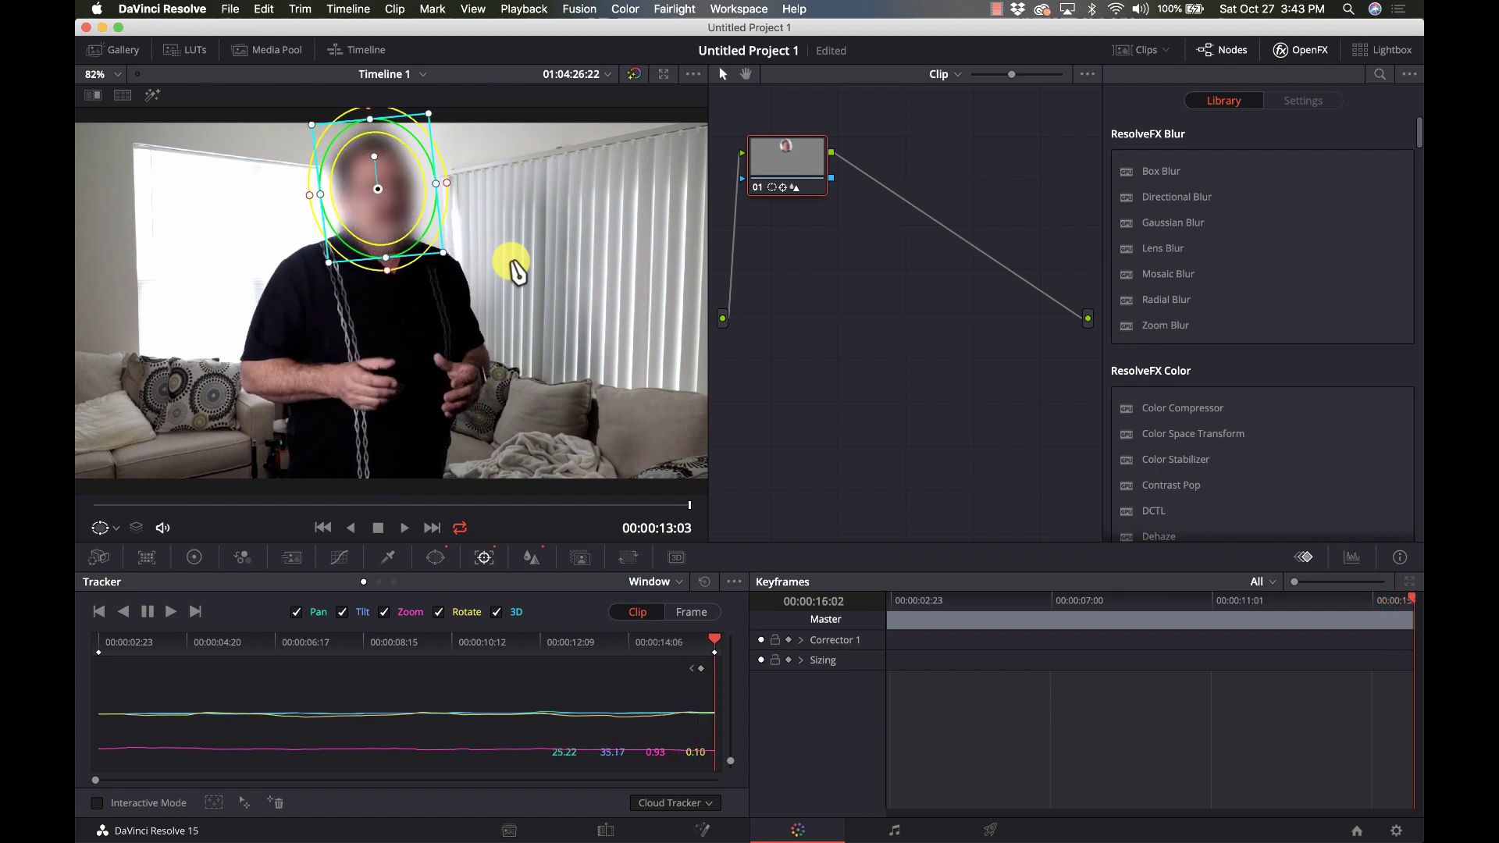
Step: Turn the viewer overlay off, replay the tracked face blur, then load the car clip
click(109, 531)
click(116, 554)
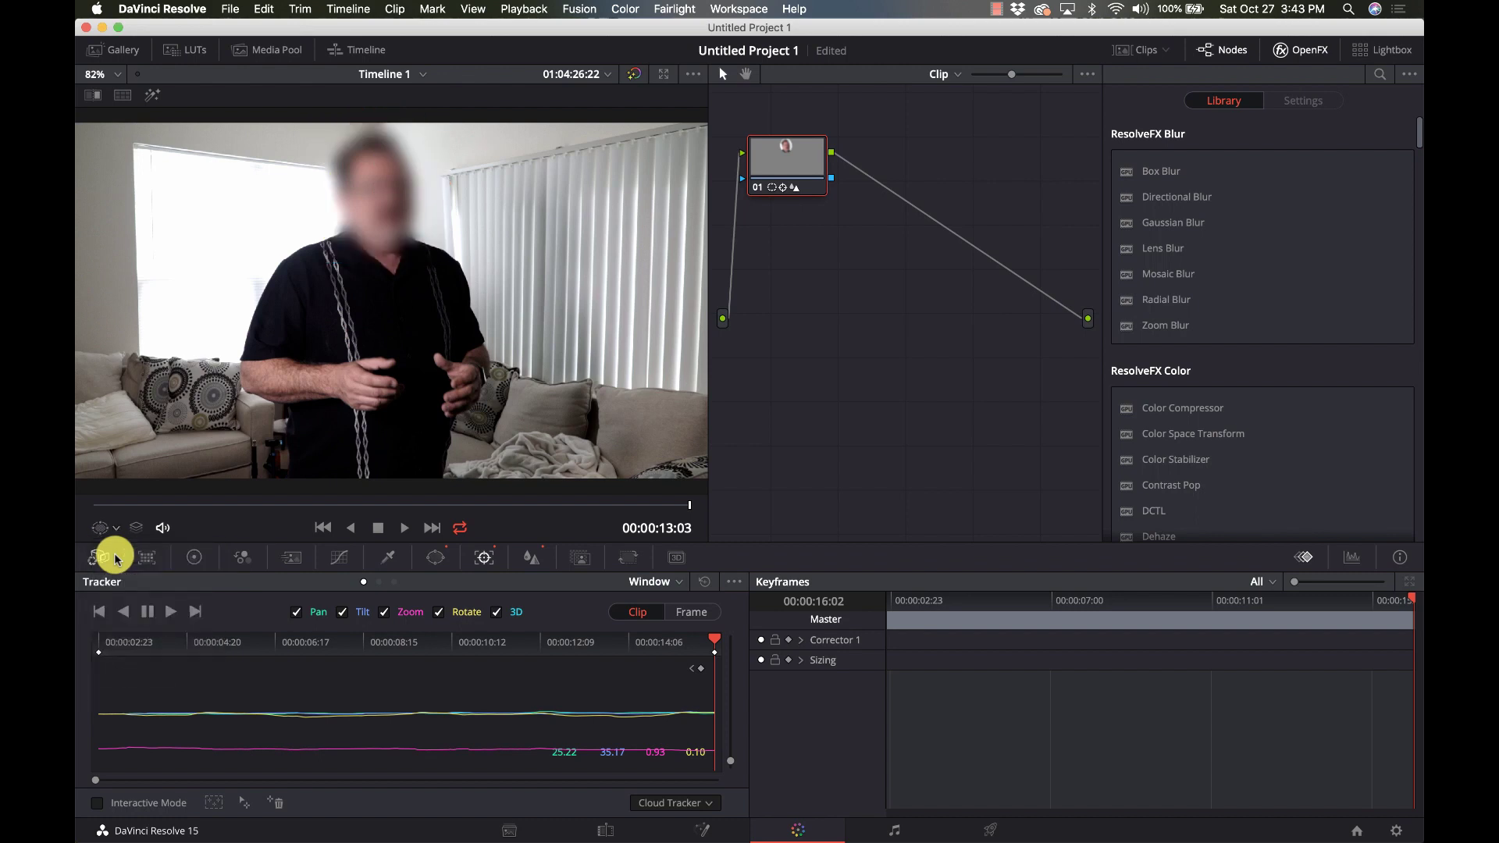
drag(101, 509, 78, 511)
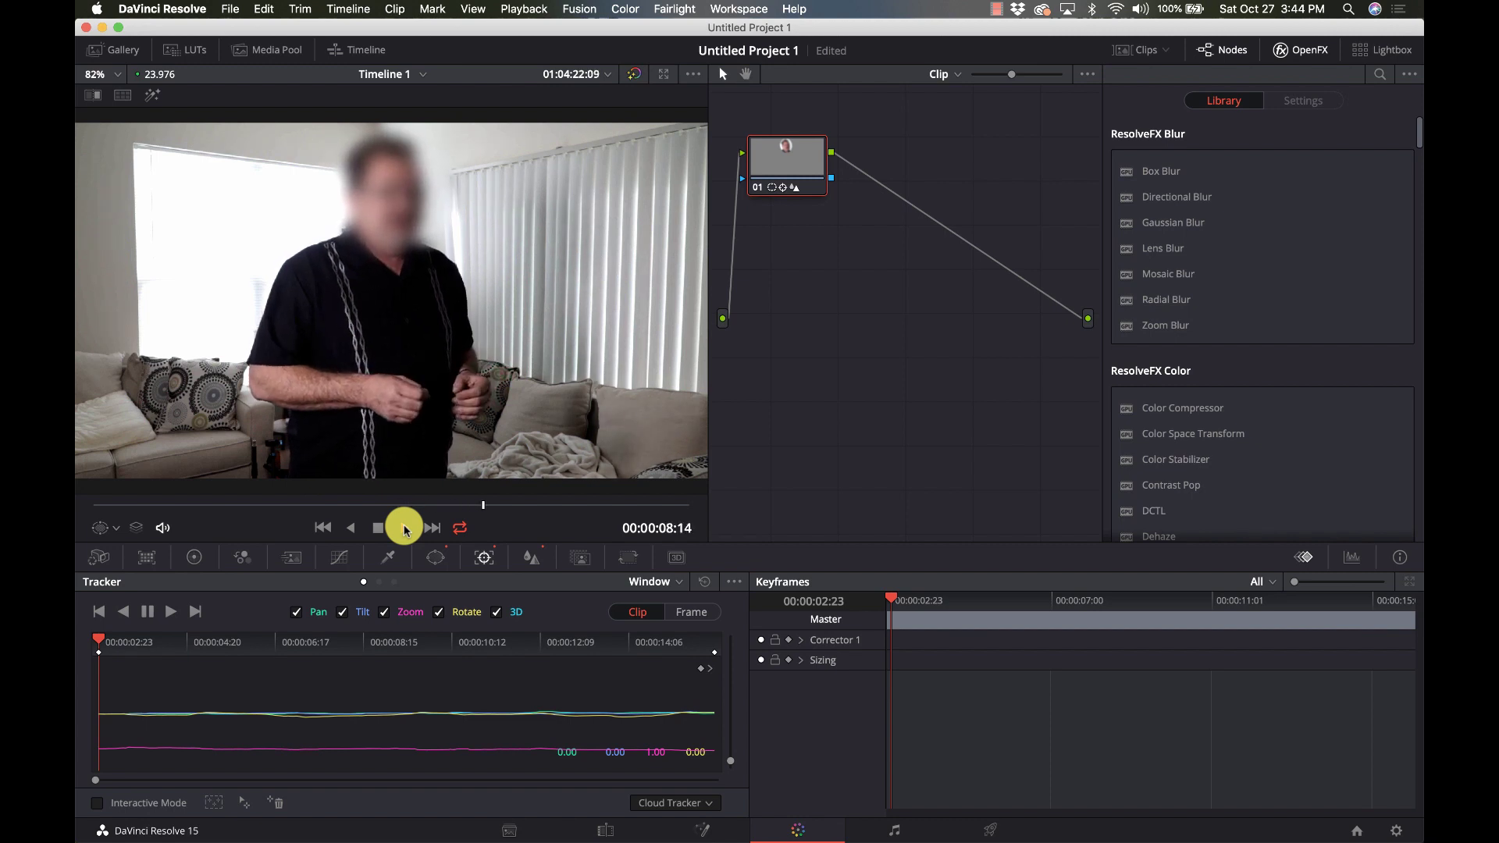
click(378, 528)
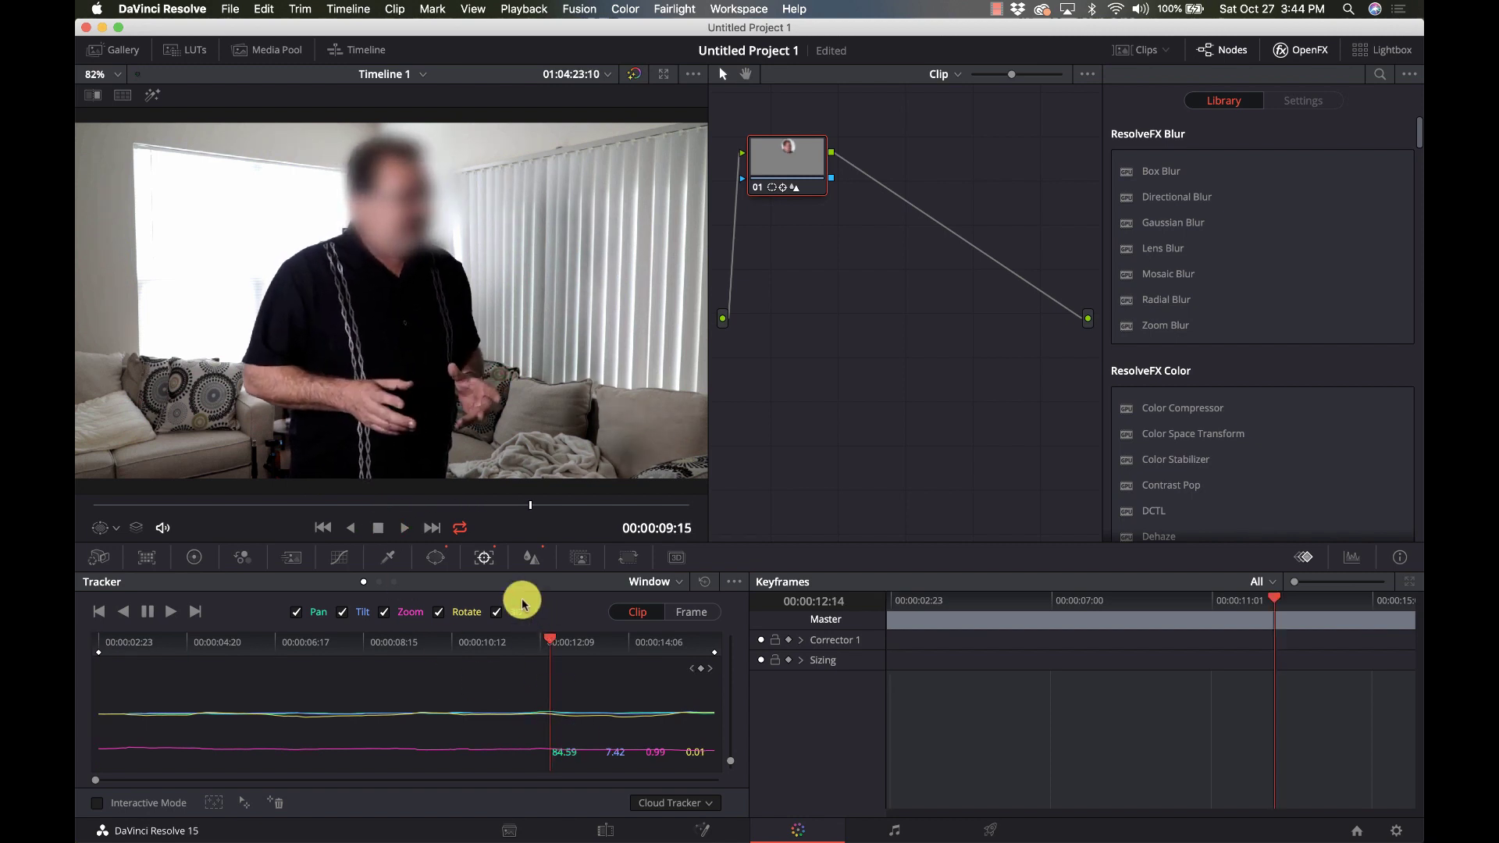
key(Down)
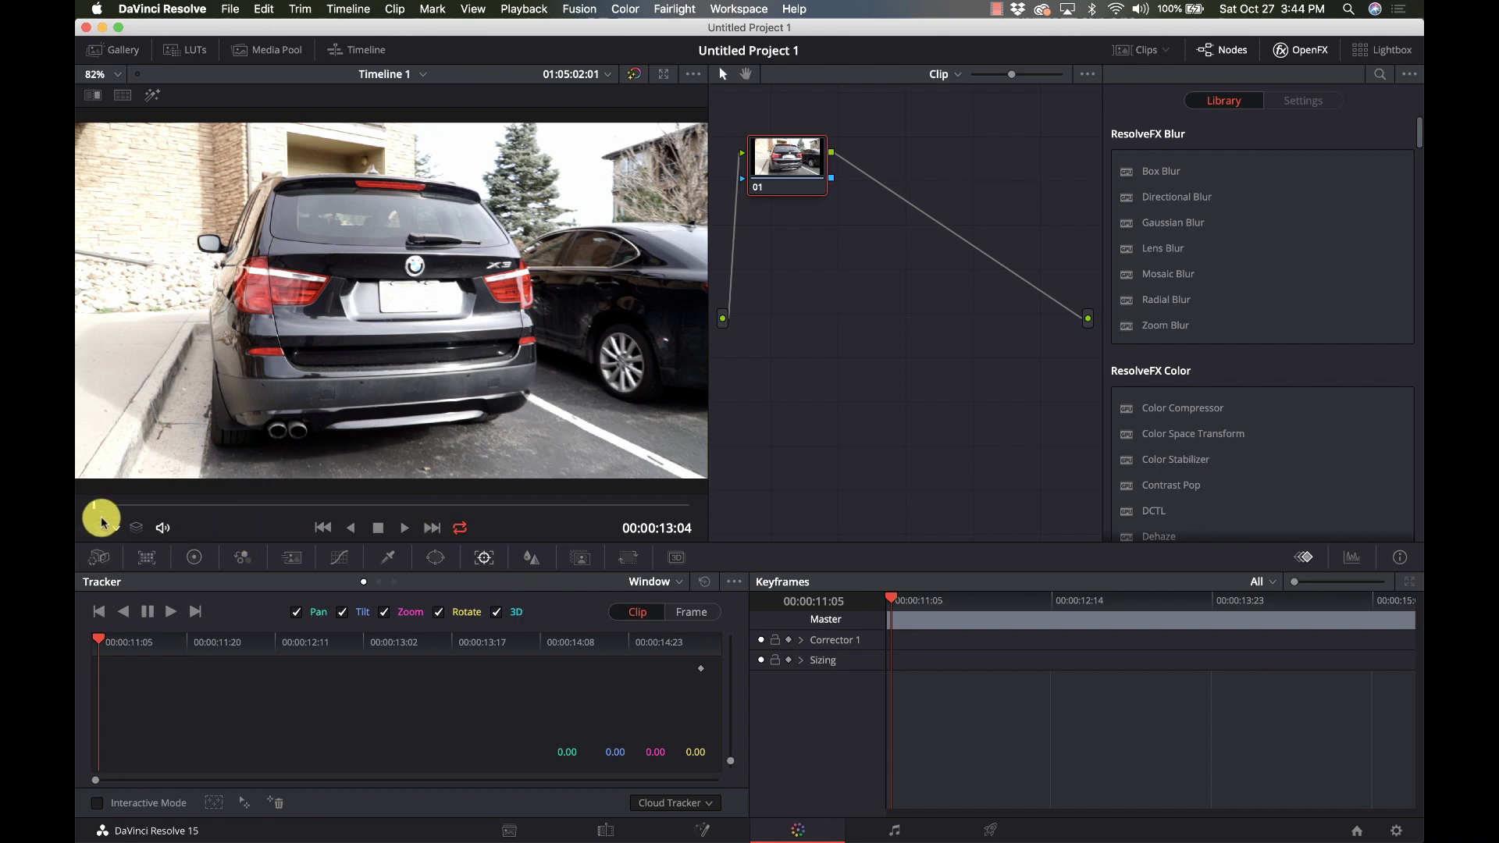
Step: Add a polygon window on a later car frame and pull its corners toward the licence plate
mouse_move(100, 504)
mouse_down()
mouse_move(578, 502)
mouse_move(679, 478)
mouse_move(512, 521)
mouse_move(93, 502)
mouse_move(709, 471)
mouse_move(78, 497)
mouse_move(317, 507)
mouse_move(78, 519)
mouse_up()
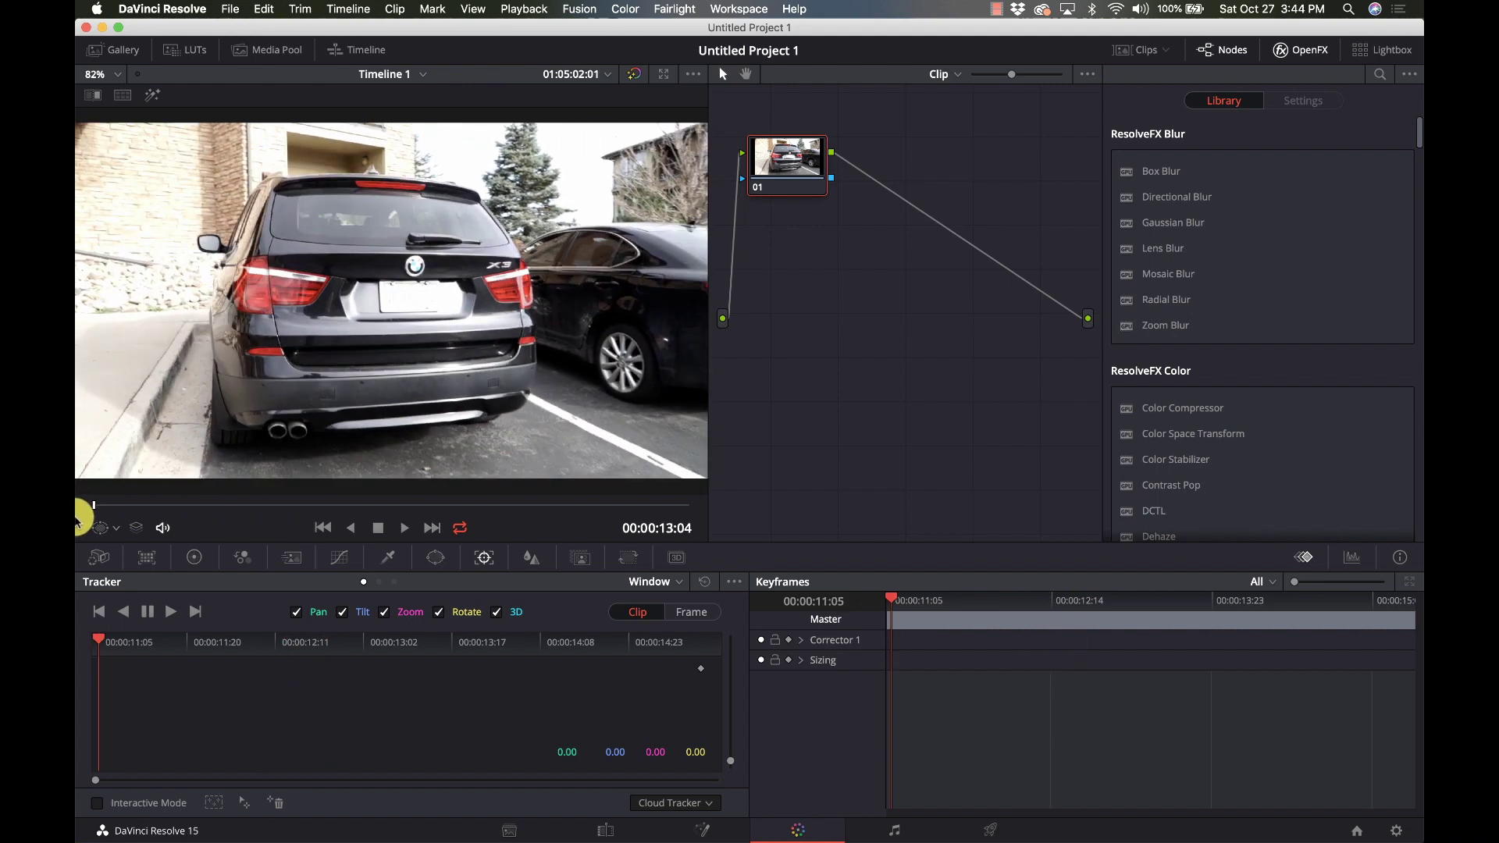
click(435, 559)
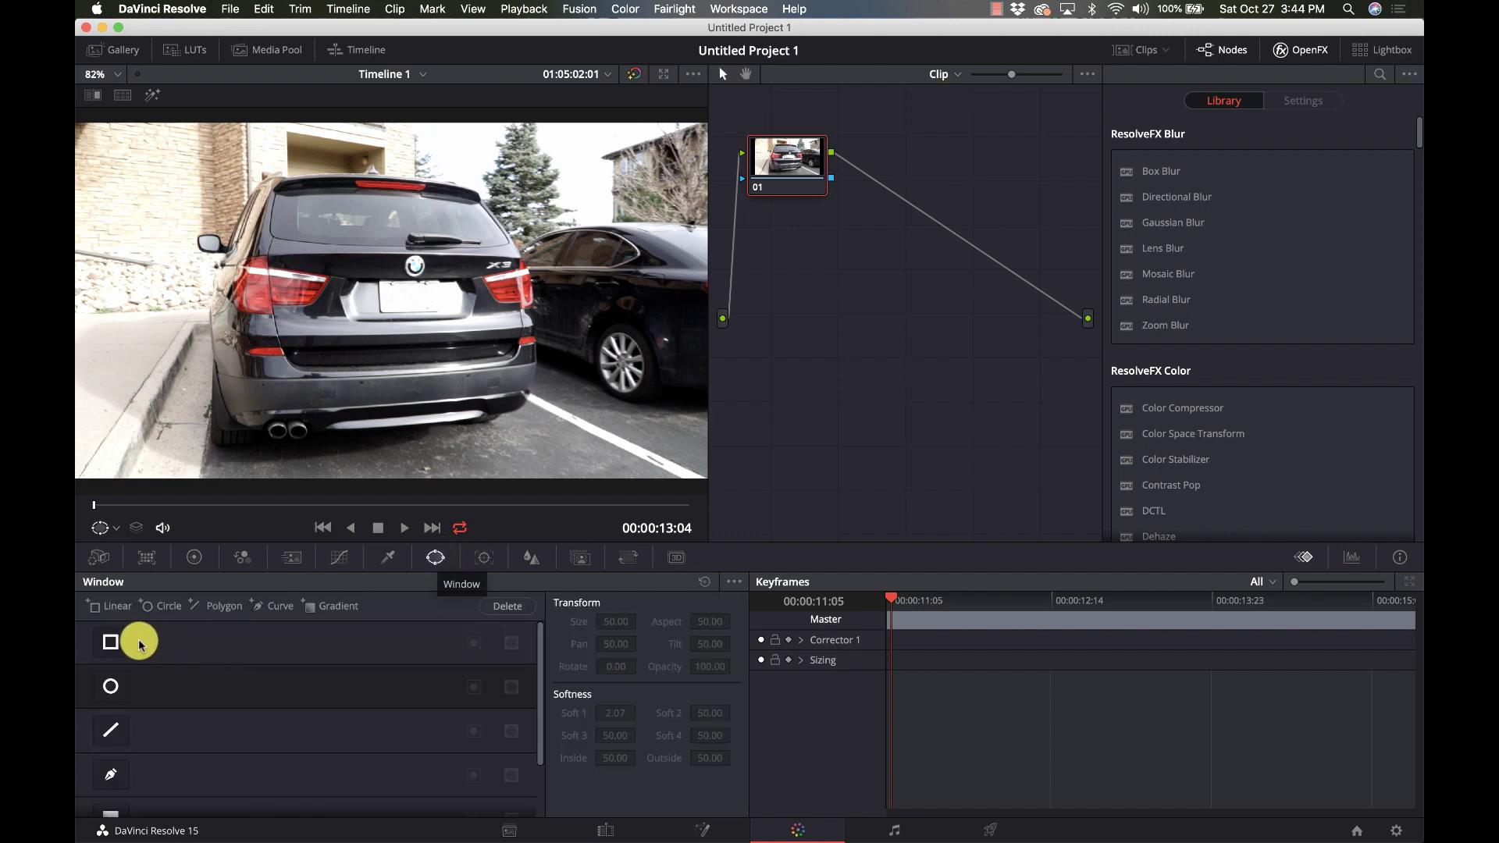
click(218, 608)
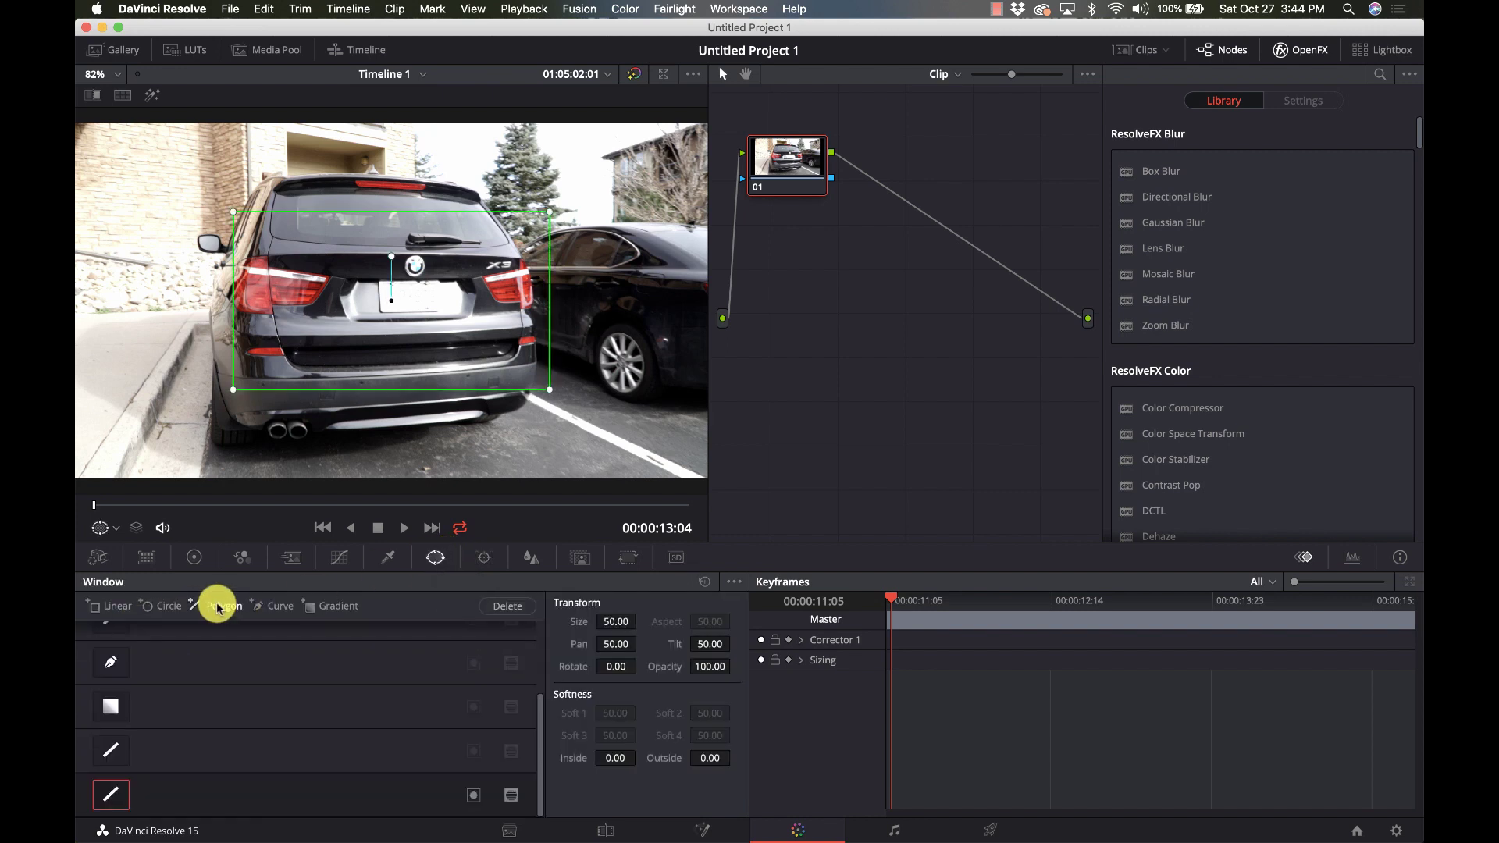
drag(549, 211, 439, 284)
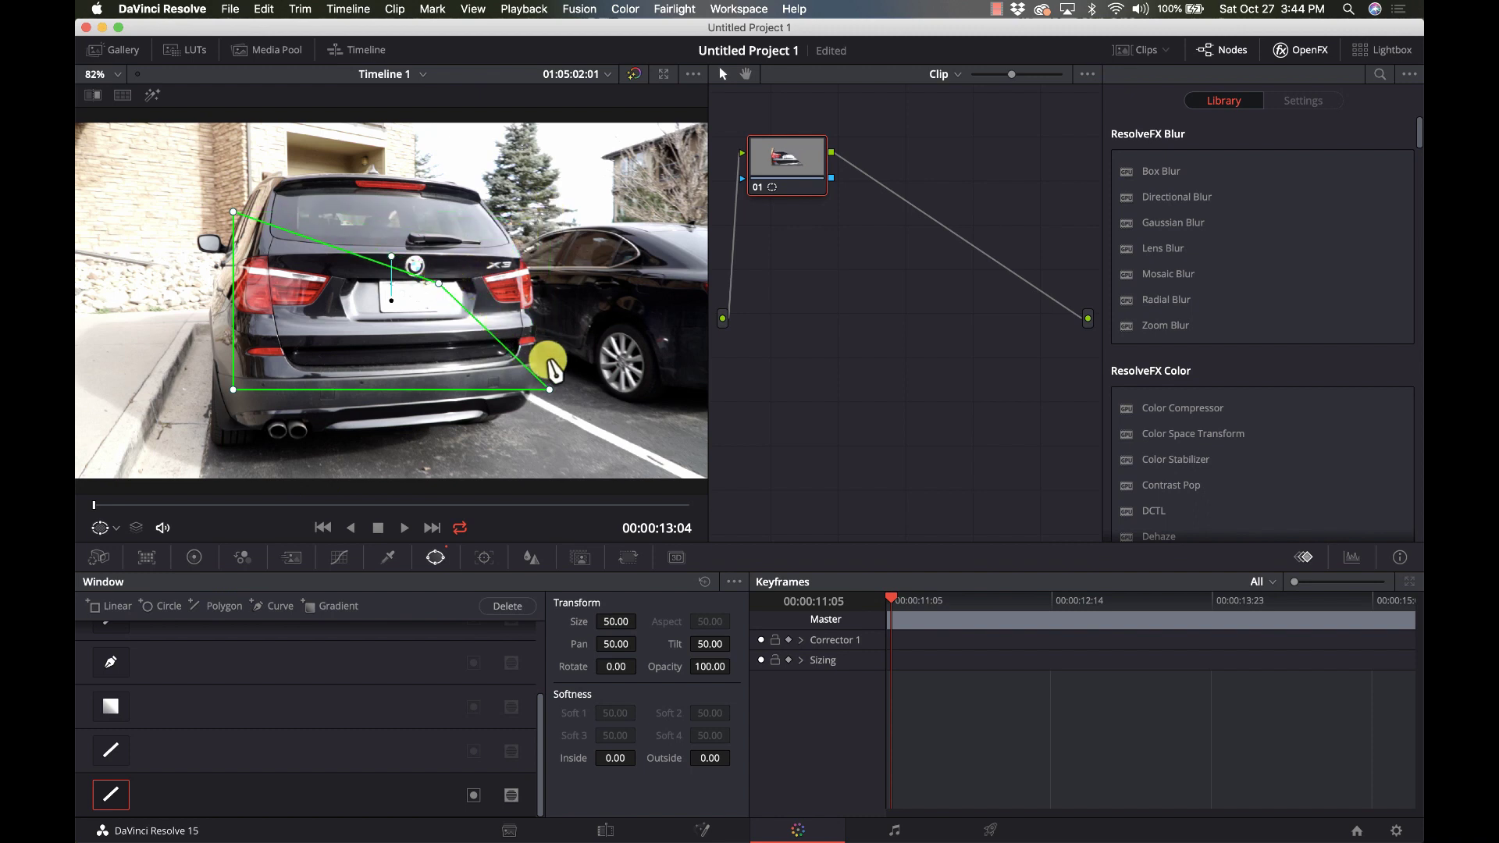
drag(549, 390, 439, 312)
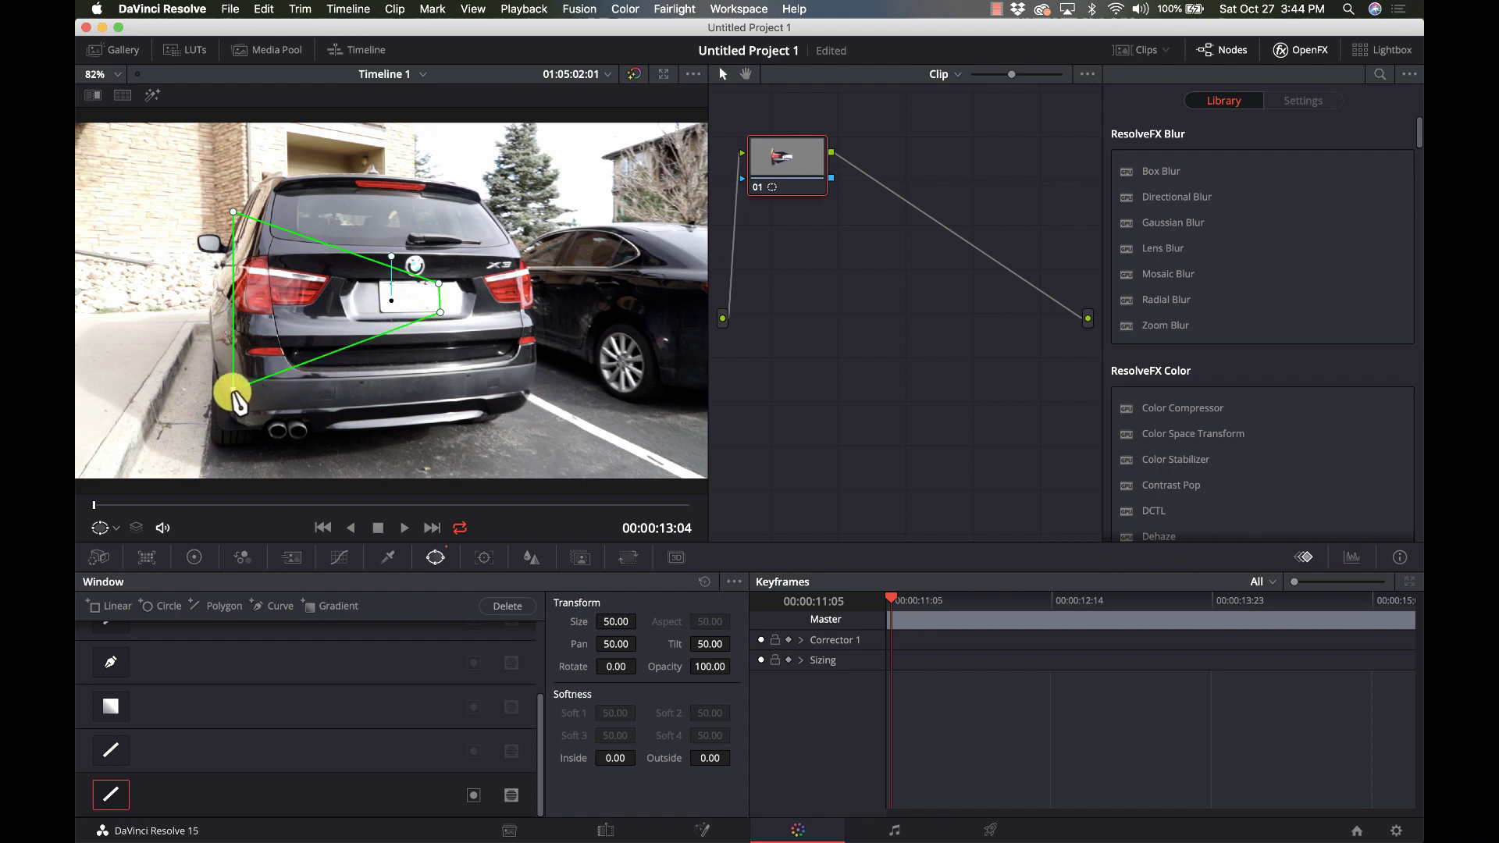
drag(233, 389, 380, 313)
drag(234, 215, 382, 286)
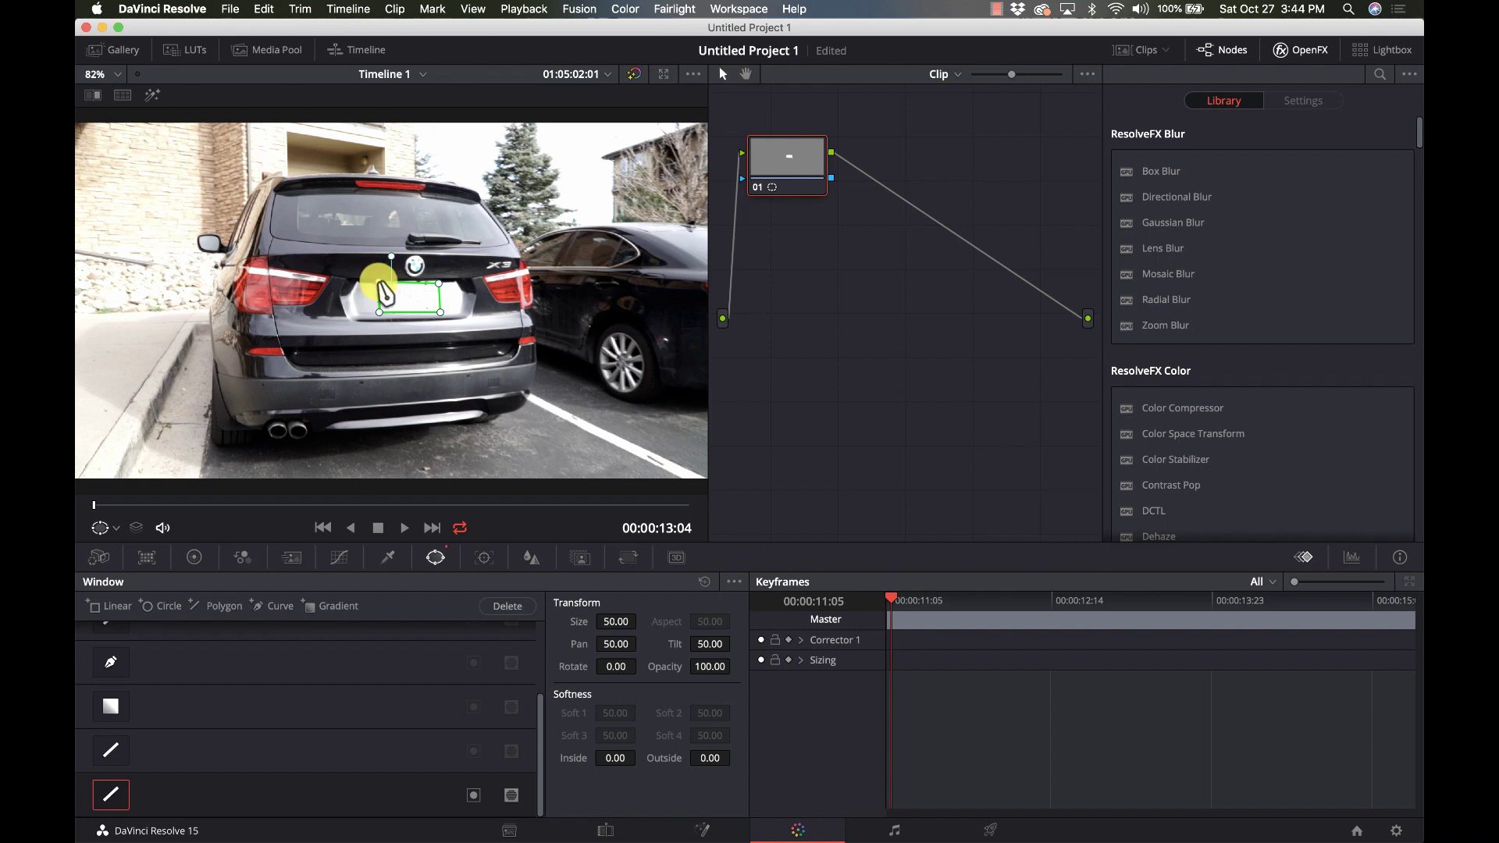
Step: Zoom in, snap the corners onto the plate edges with a level top, then zoom back out
scroll(385, 295, up, 2)
scroll(384, 293, up, 5)
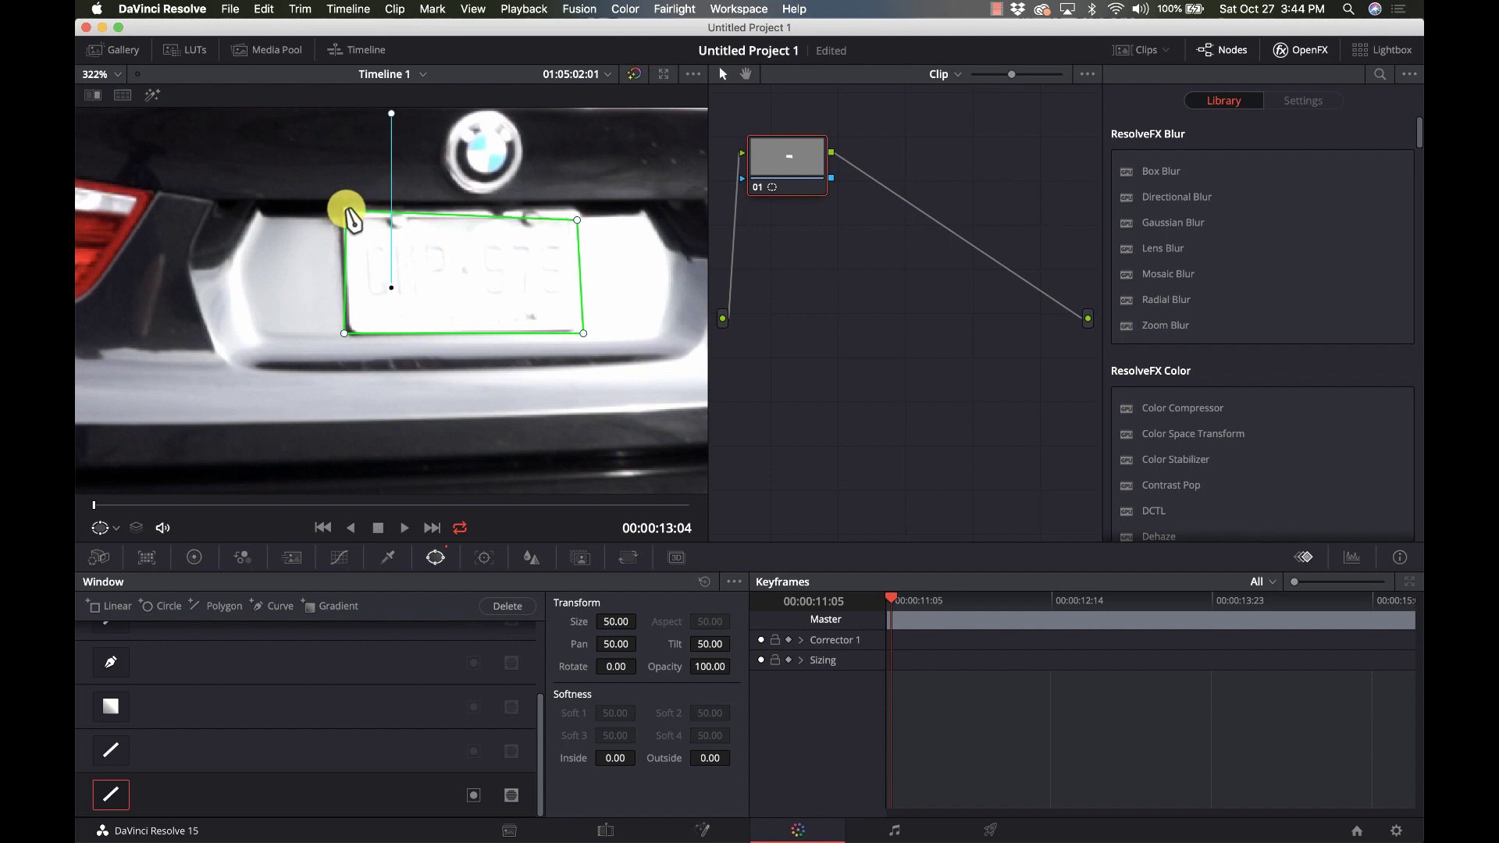
drag(344, 212, 341, 212)
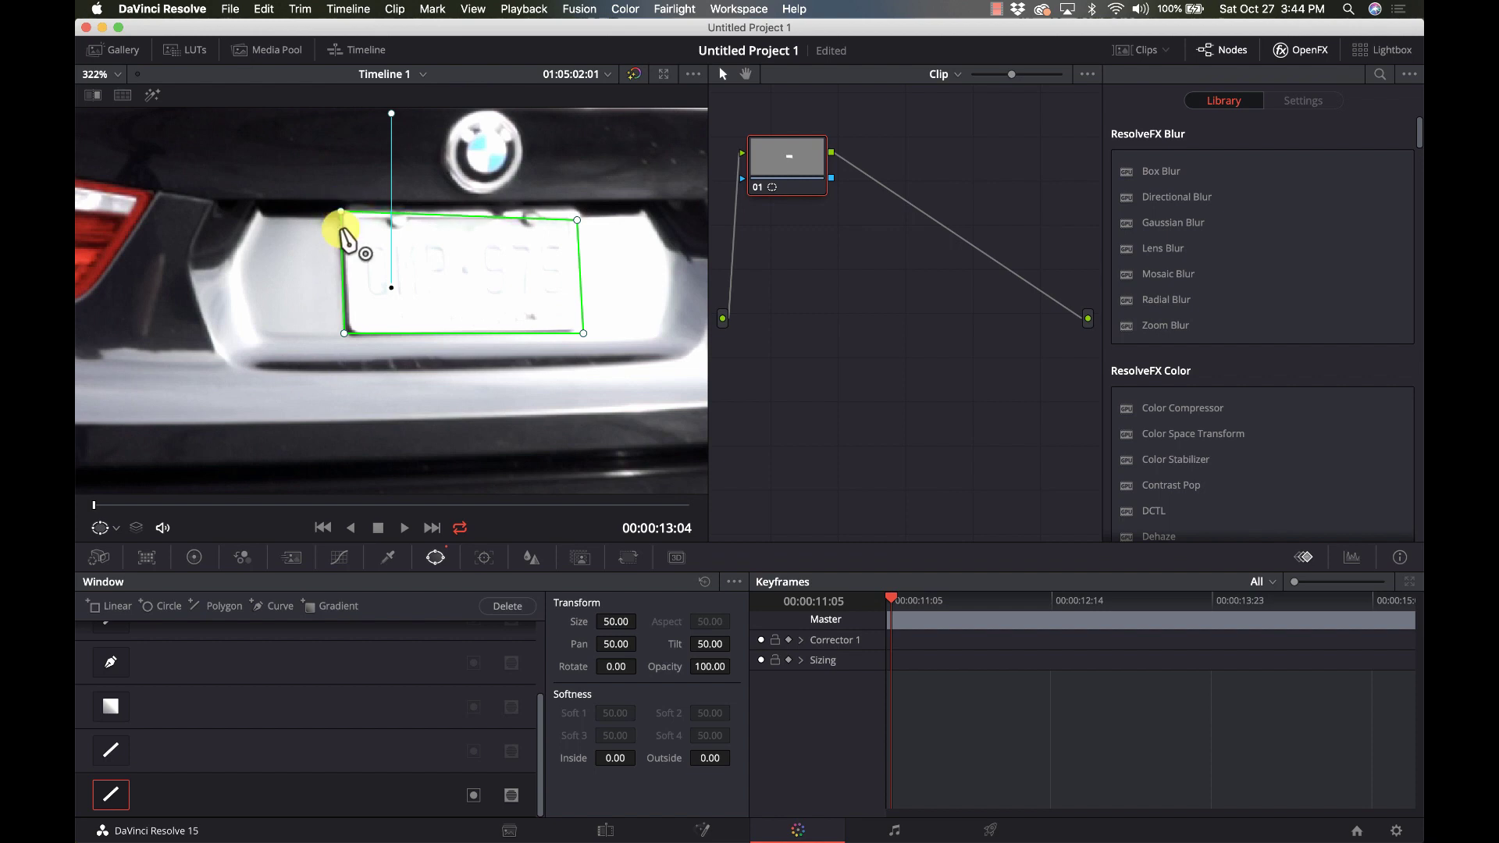
click(344, 333)
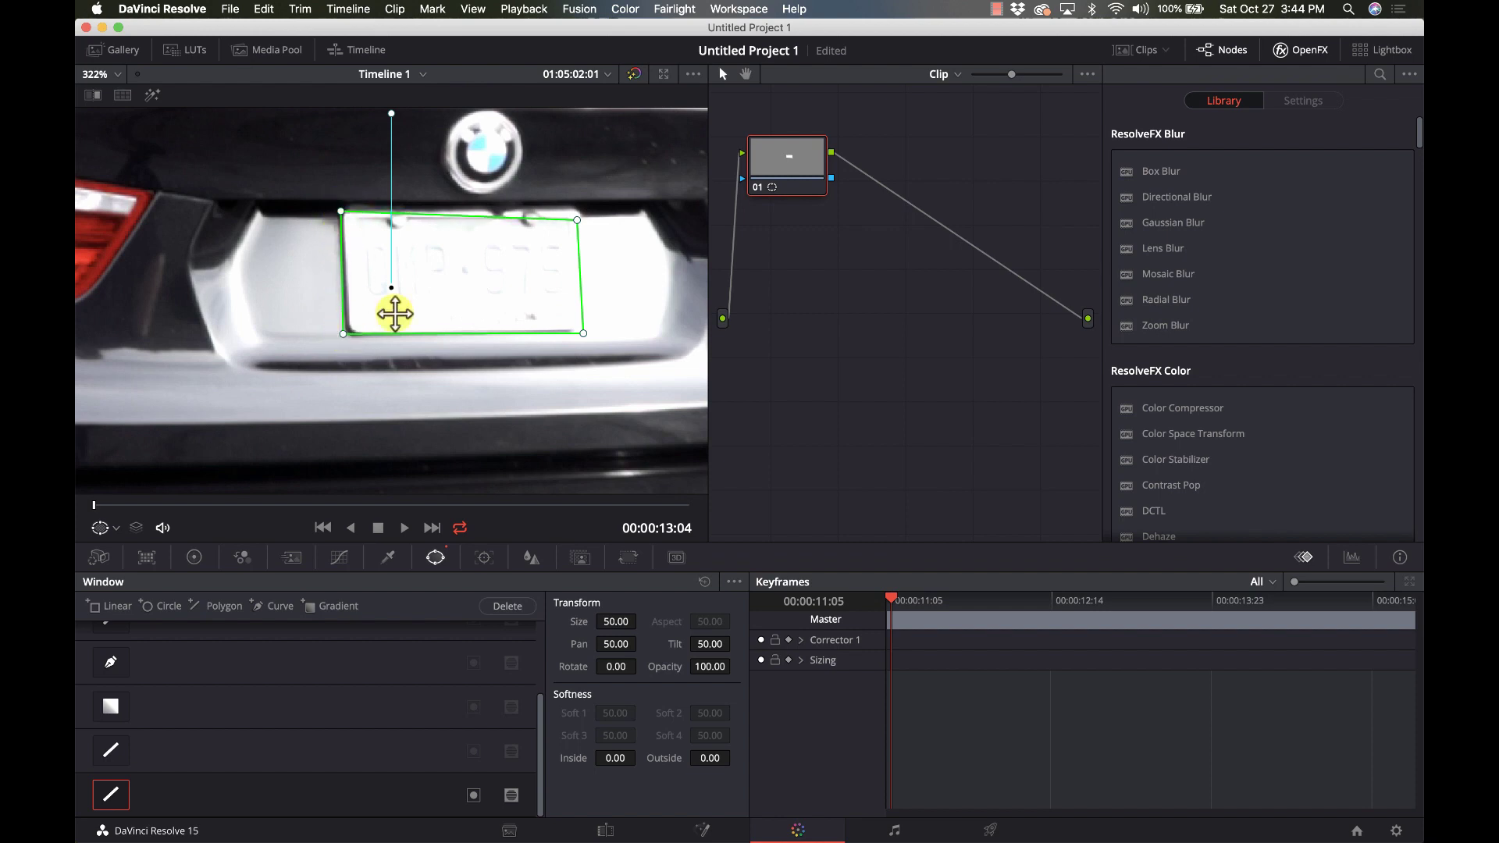
drag(578, 219, 575, 209)
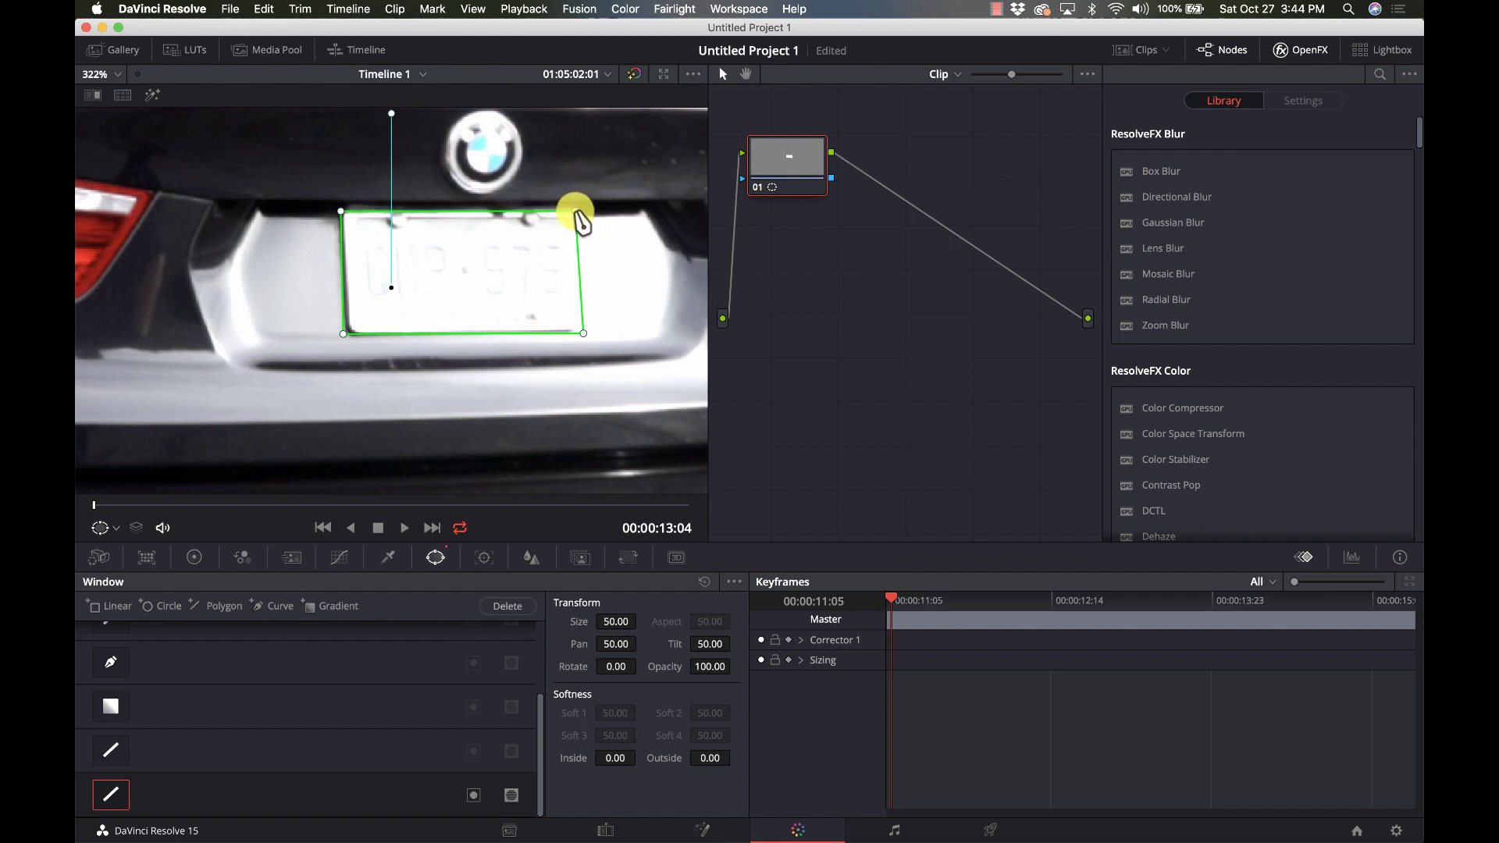
click(115, 75)
click(111, 101)
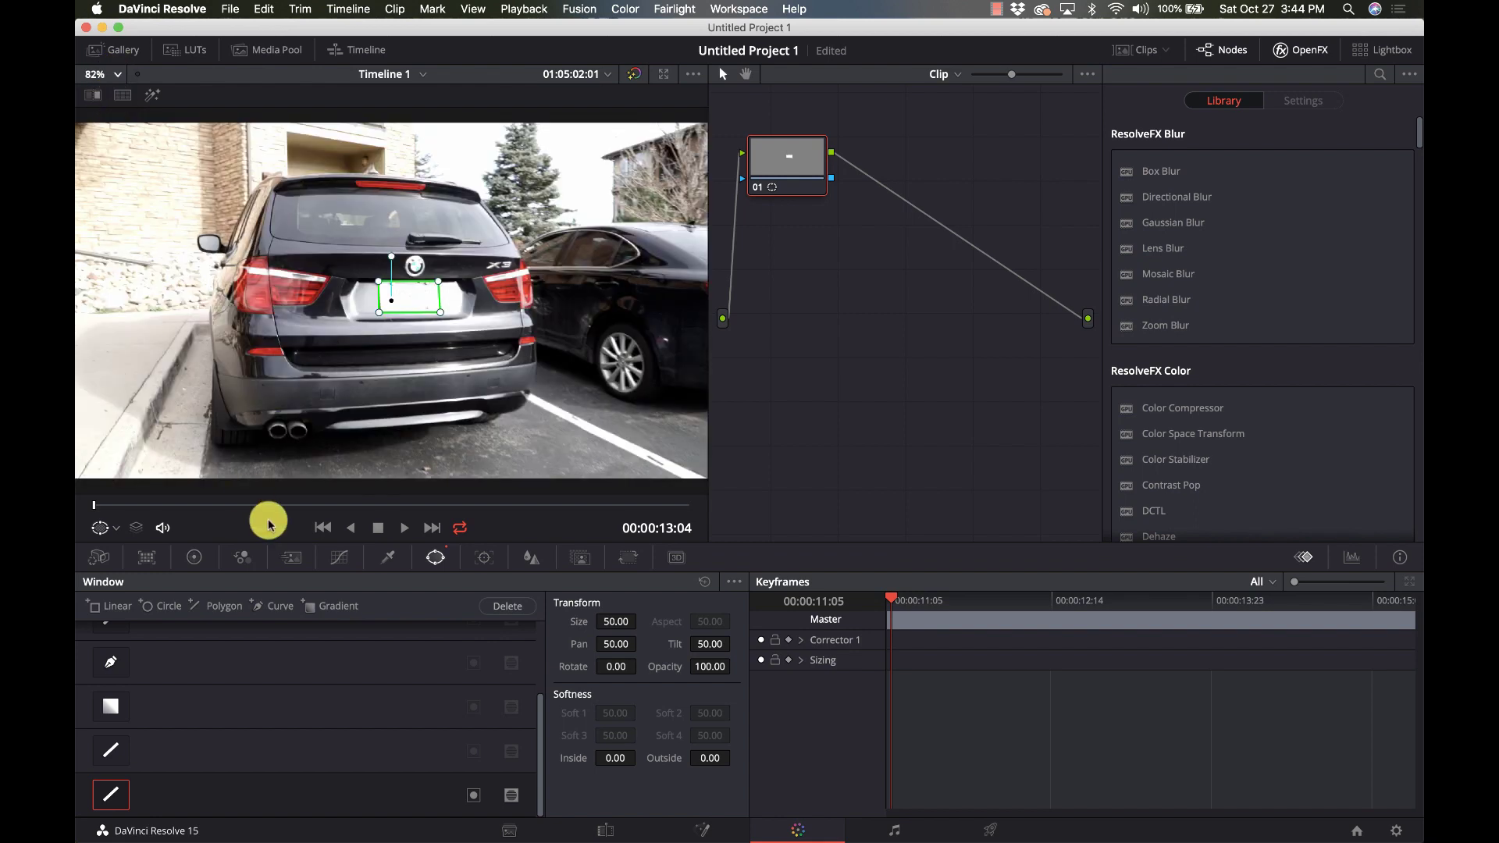
Step: Preview the car clip, rewind, and track the plate window forward to the clip's end
click(406, 533)
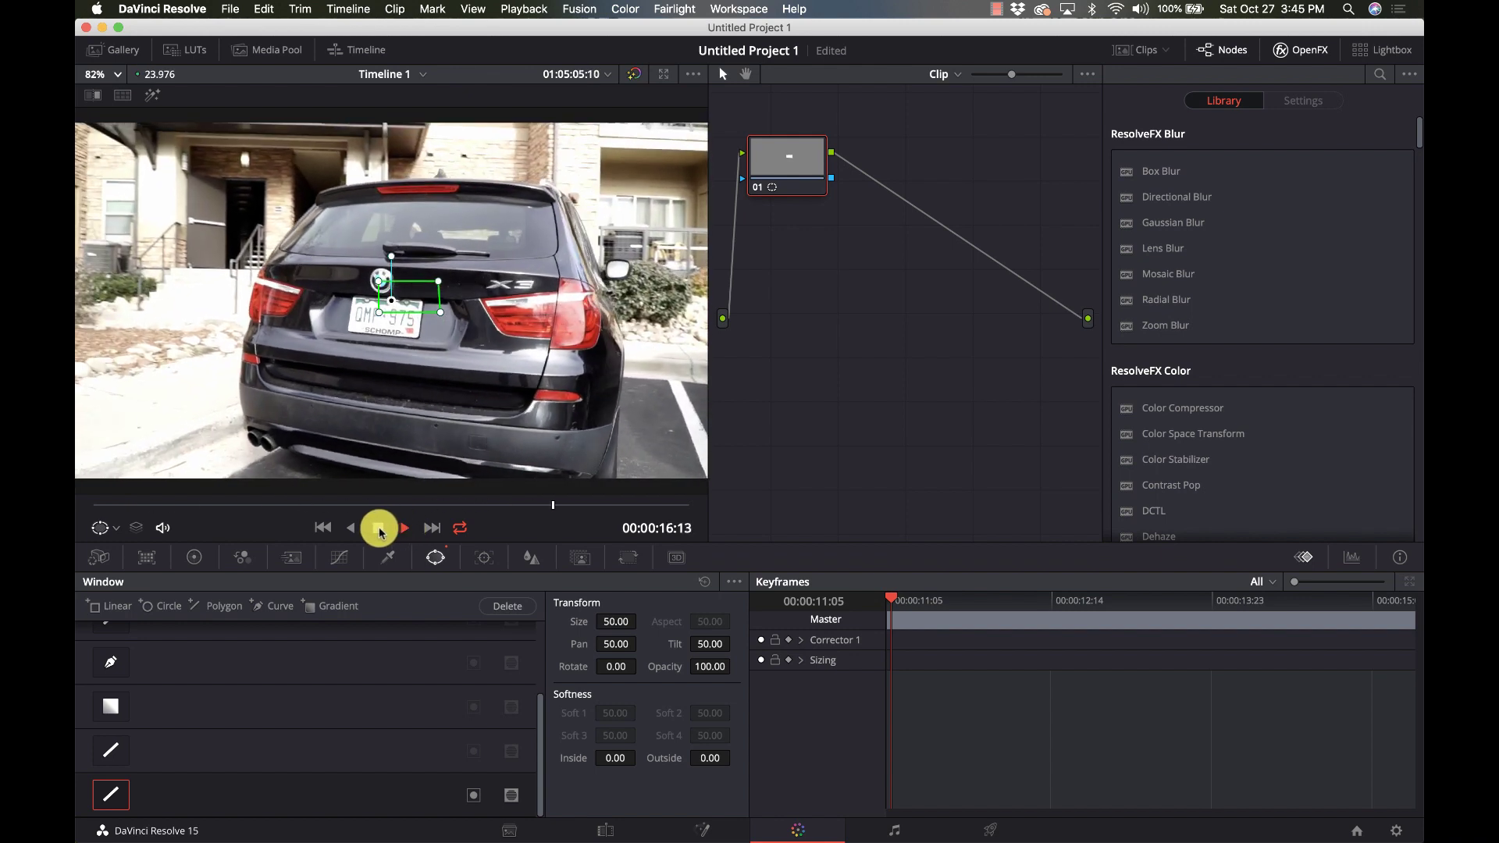
click(380, 534)
drag(445, 504, 81, 508)
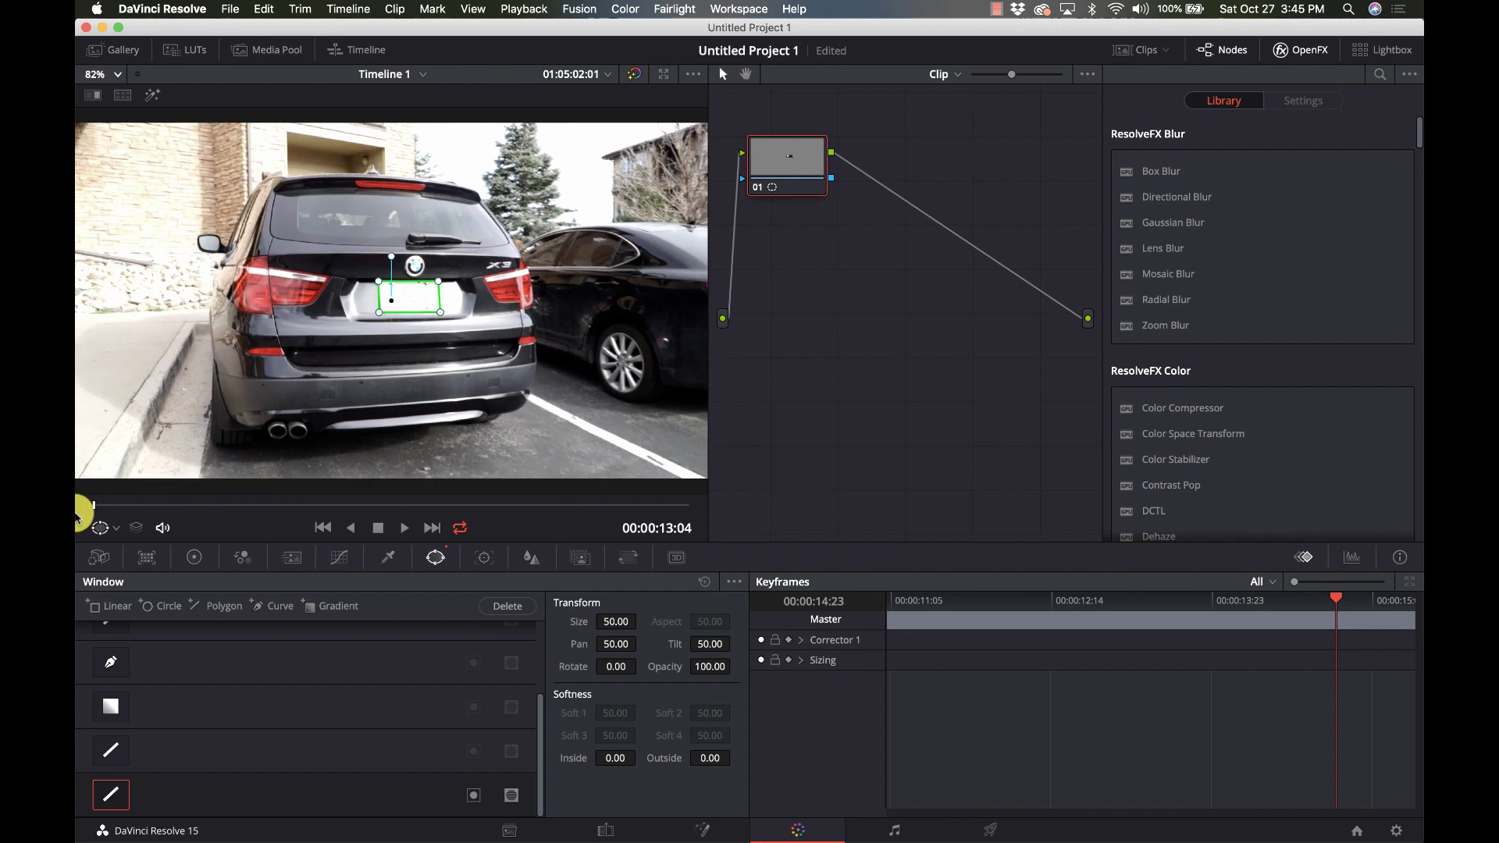
click(484, 559)
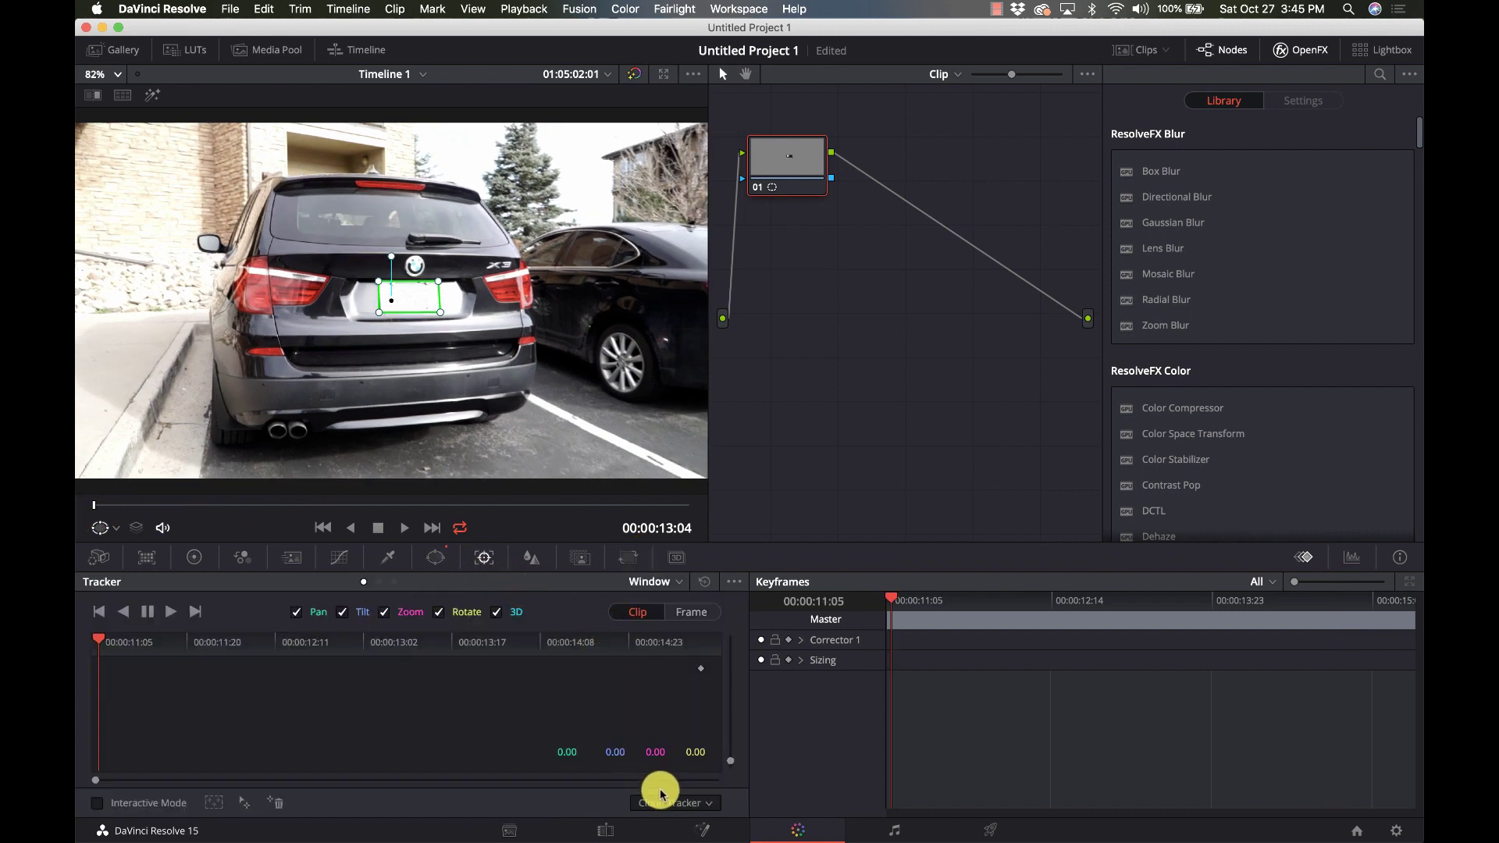
click(169, 612)
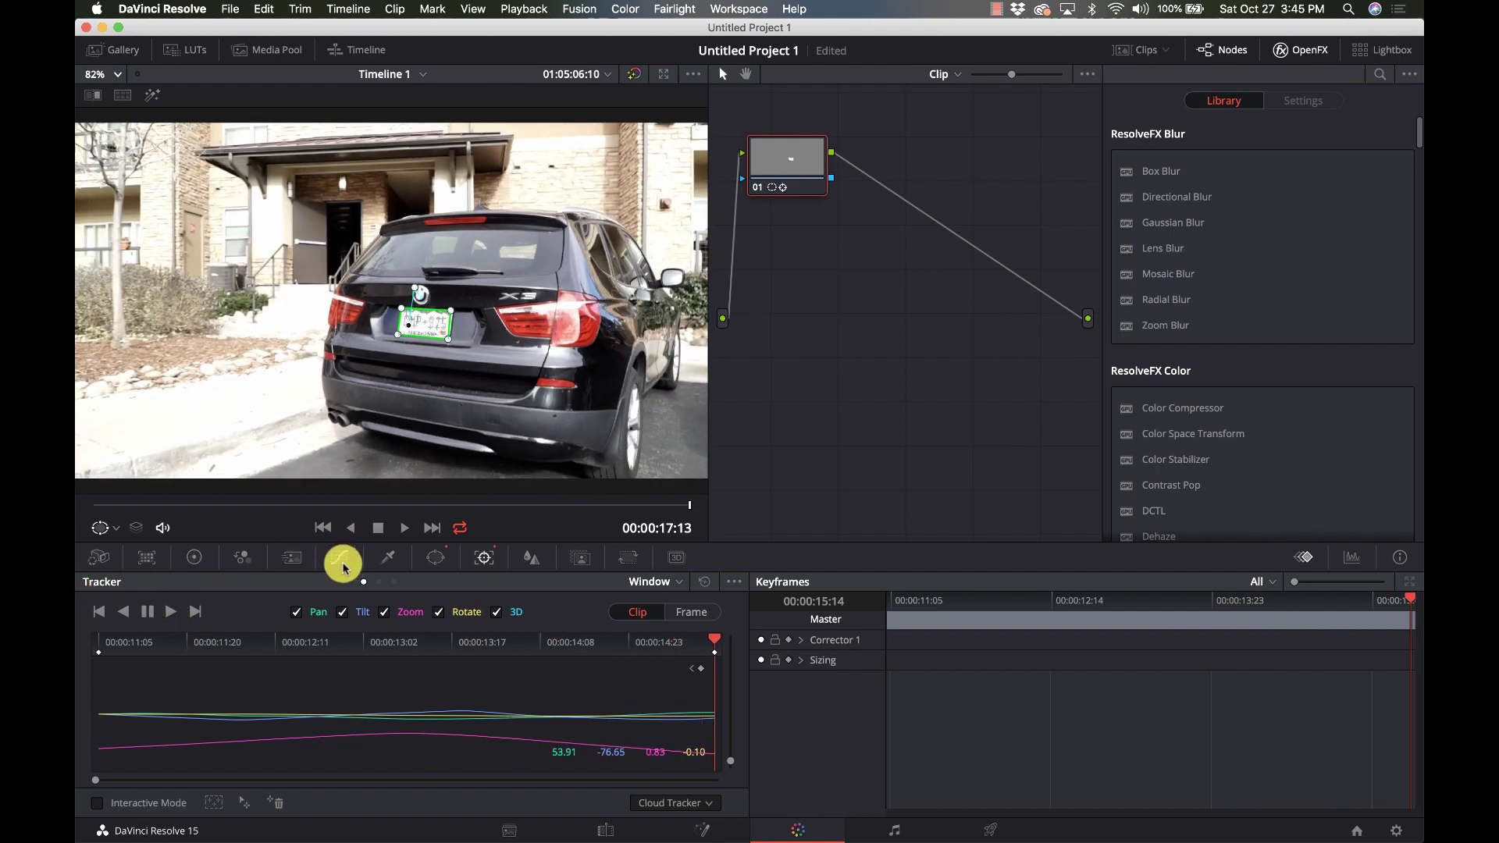
click(436, 559)
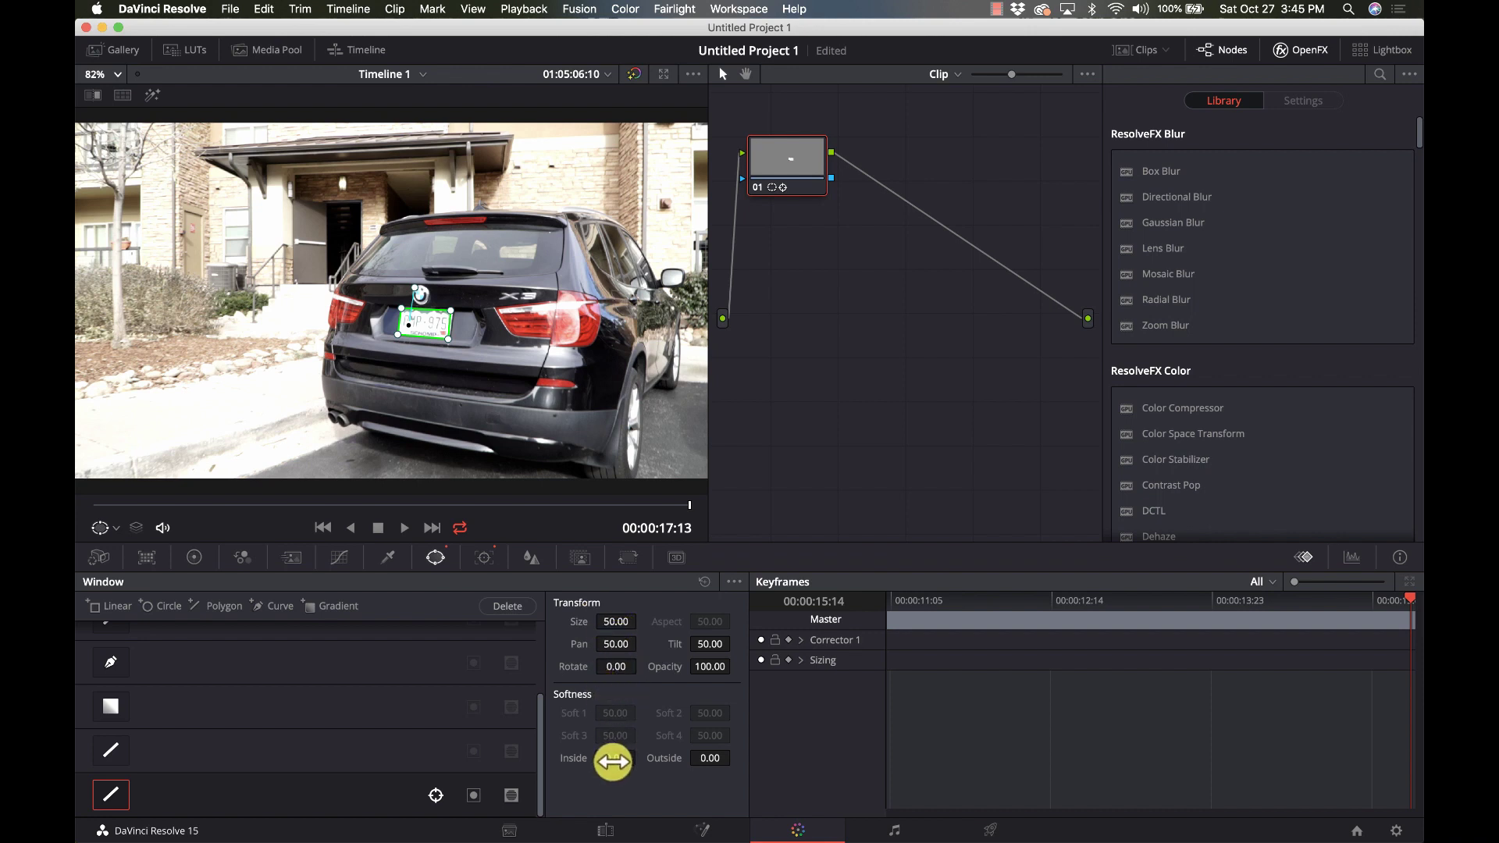
Step: Set the plate window's inside softness to 1.66 and settle its blur radius at 0.51
drag(616, 758, 689, 763)
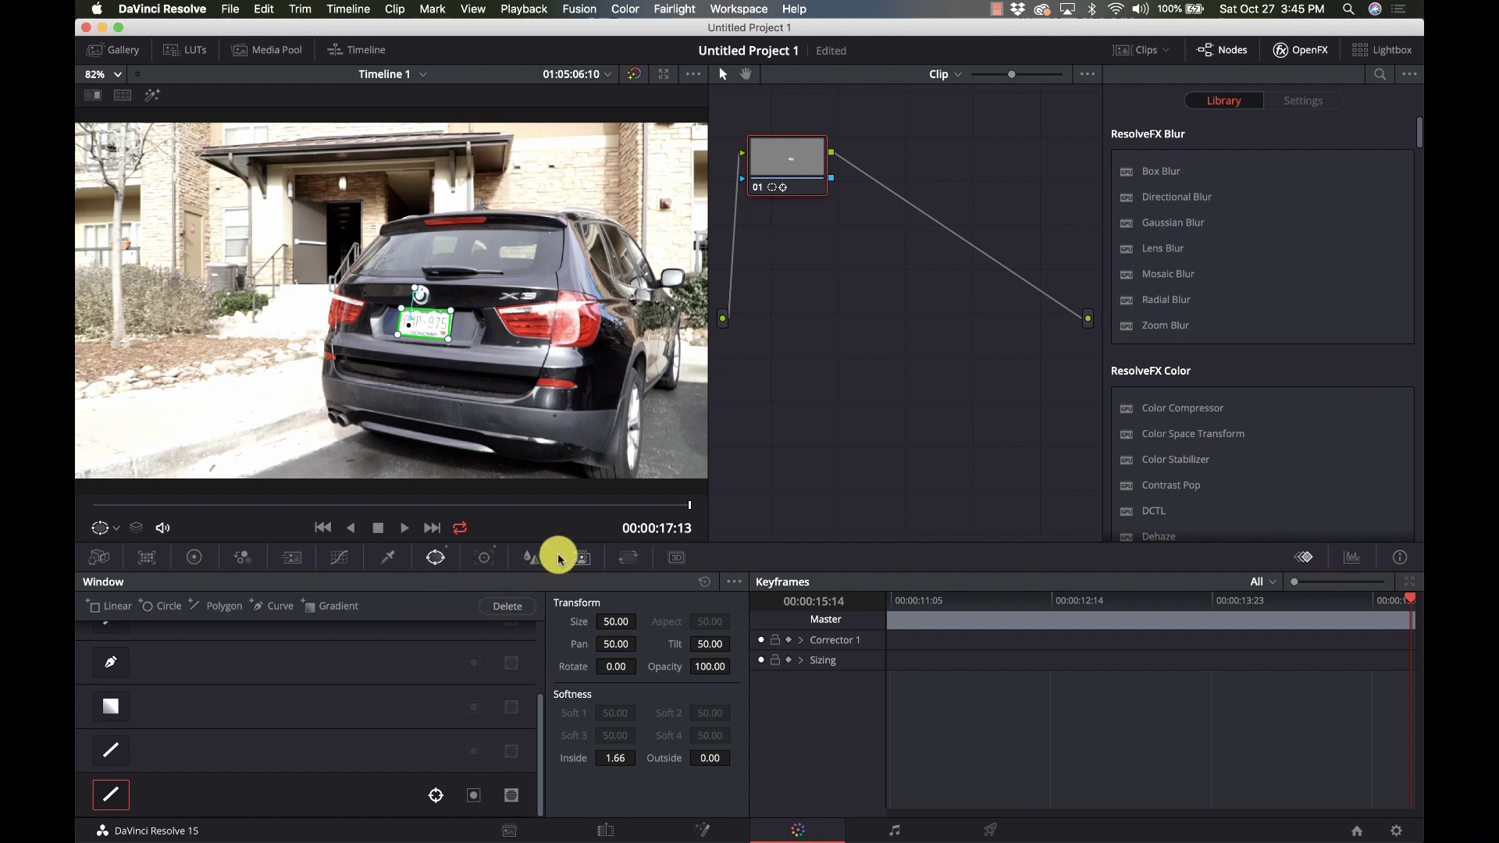
click(530, 556)
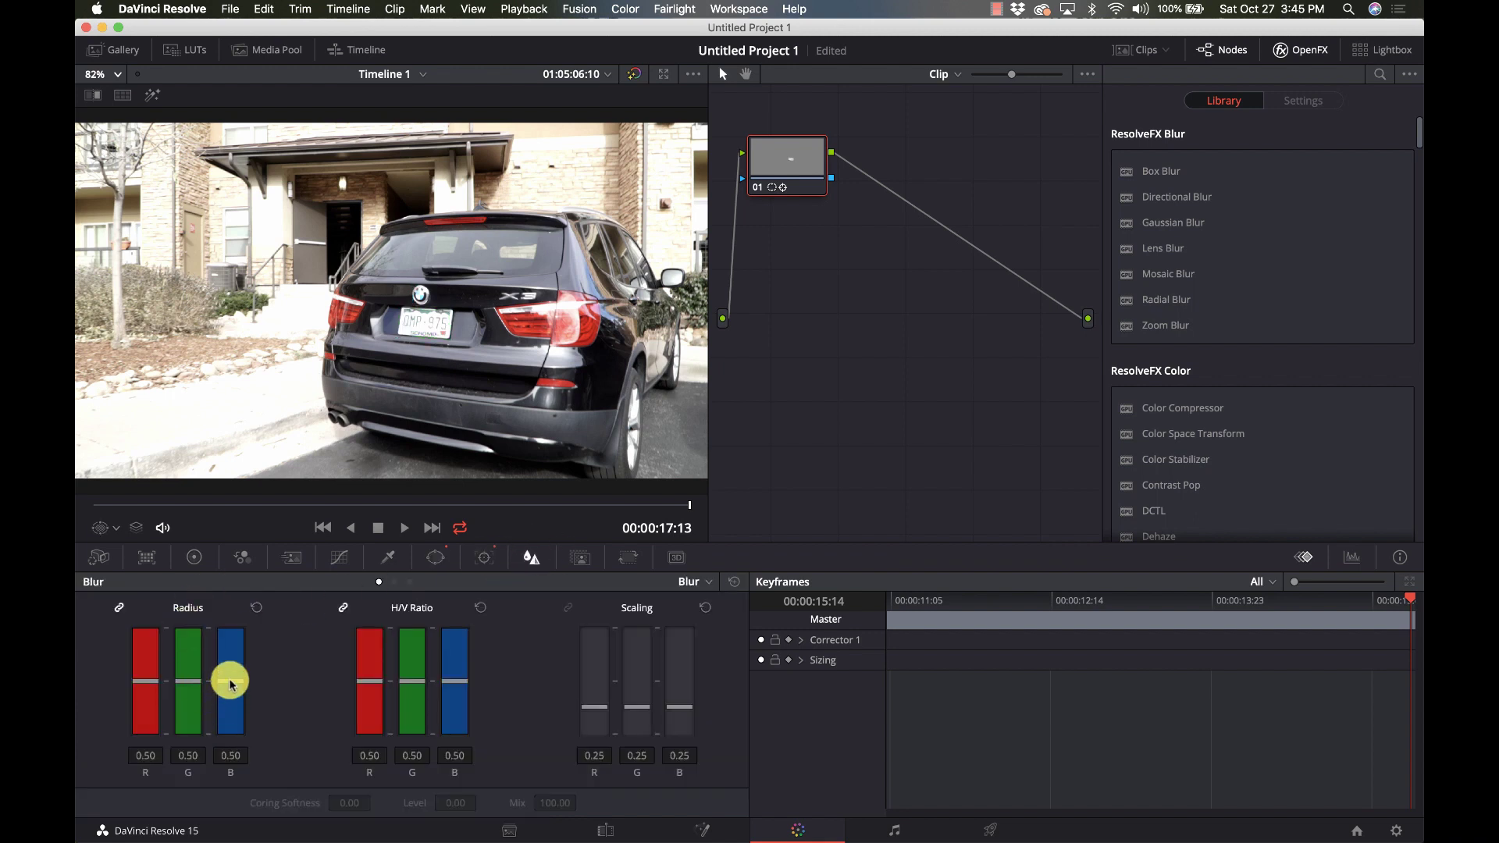
drag(231, 684, 240, 525)
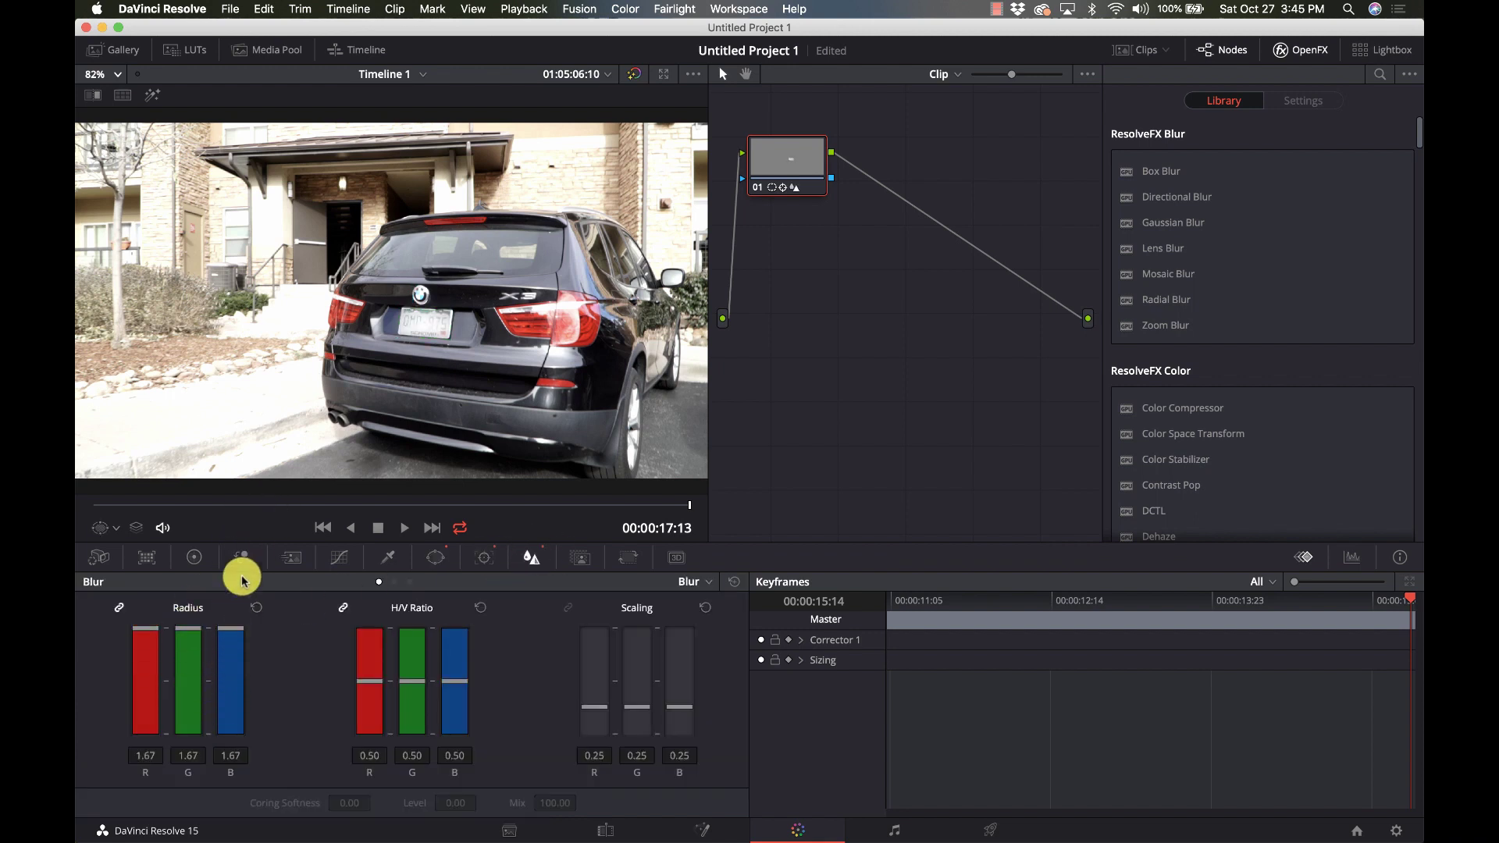
drag(242, 579, 412, 476)
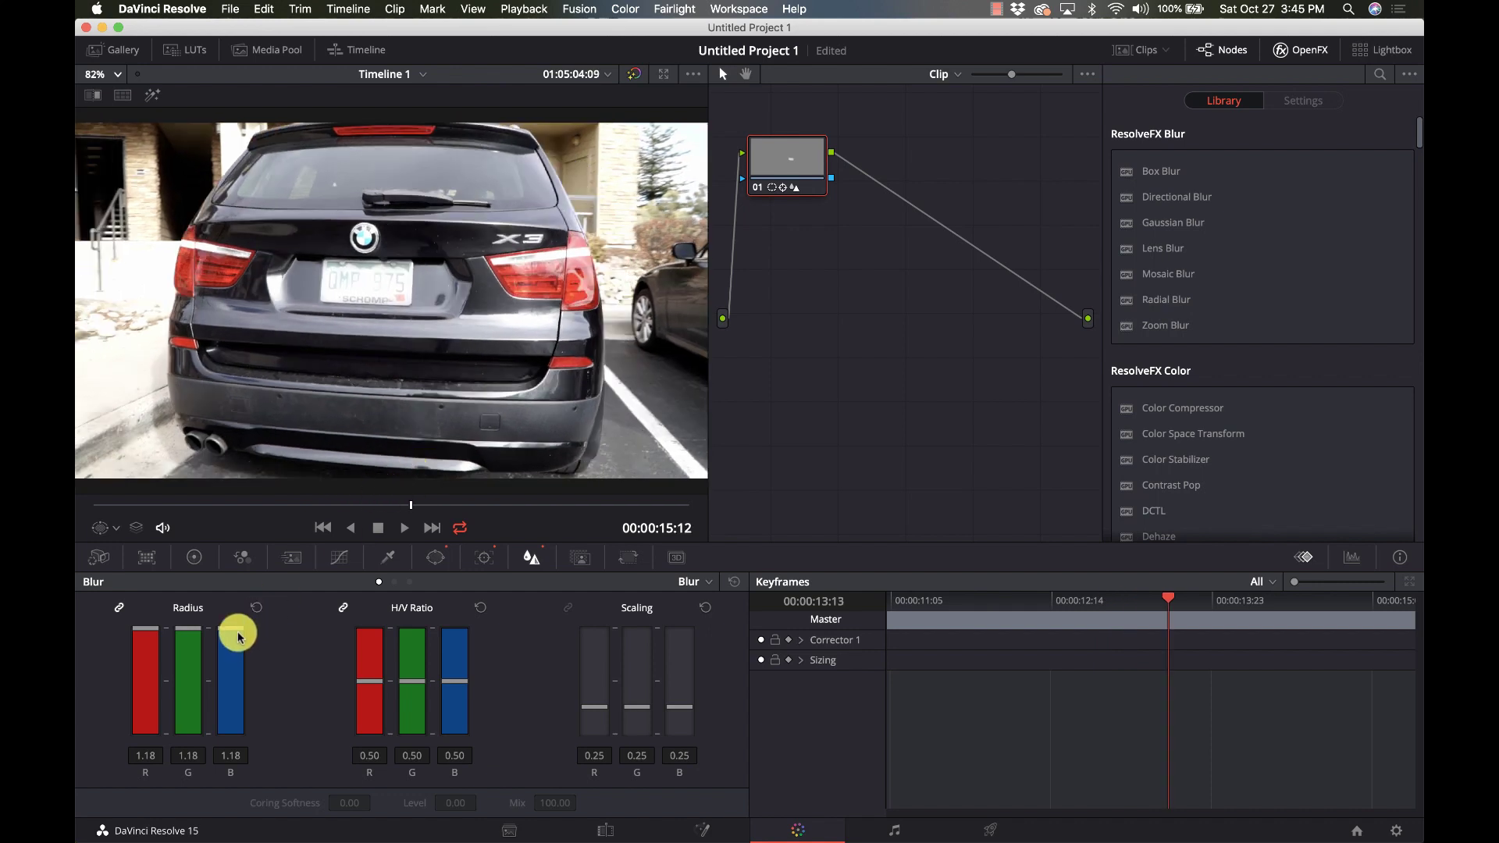
drag(238, 636, 238, 674)
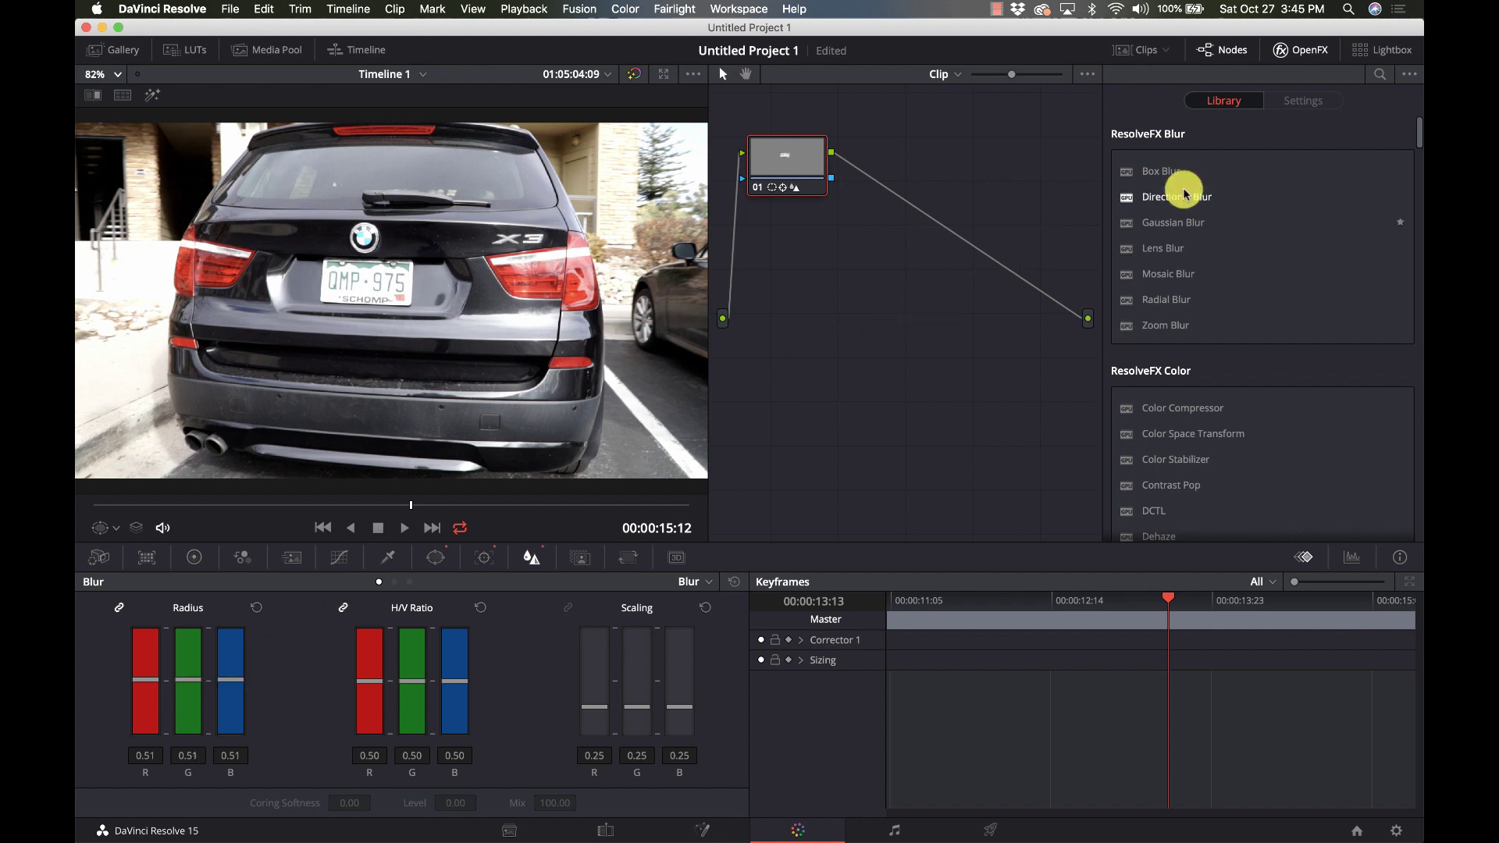
Step: Reset the plate window's inside softness to 0.00 and drop a Gaussian Blur onto its node
click(1305, 52)
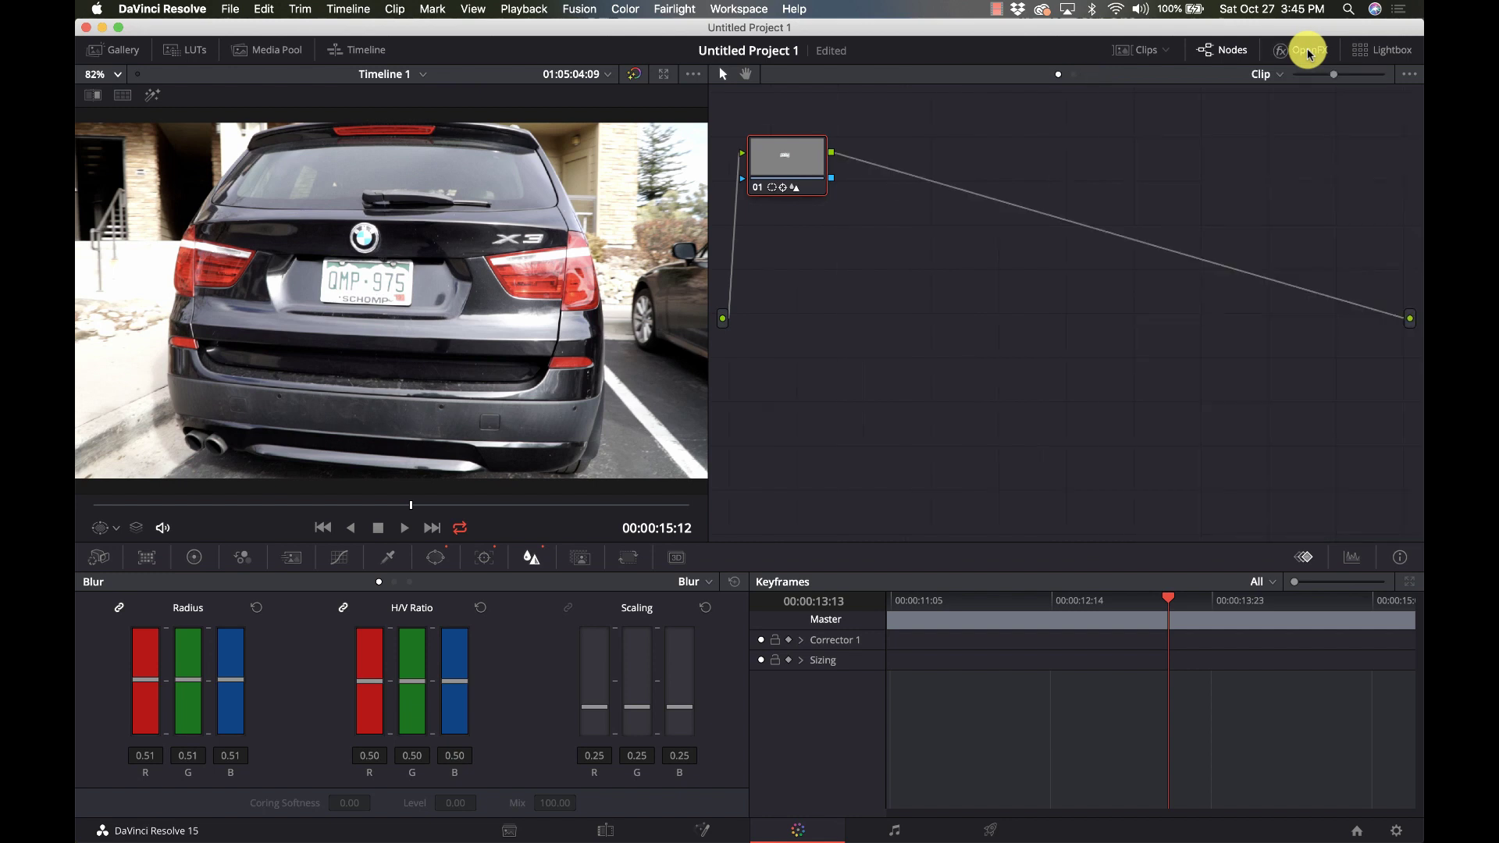
click(1310, 53)
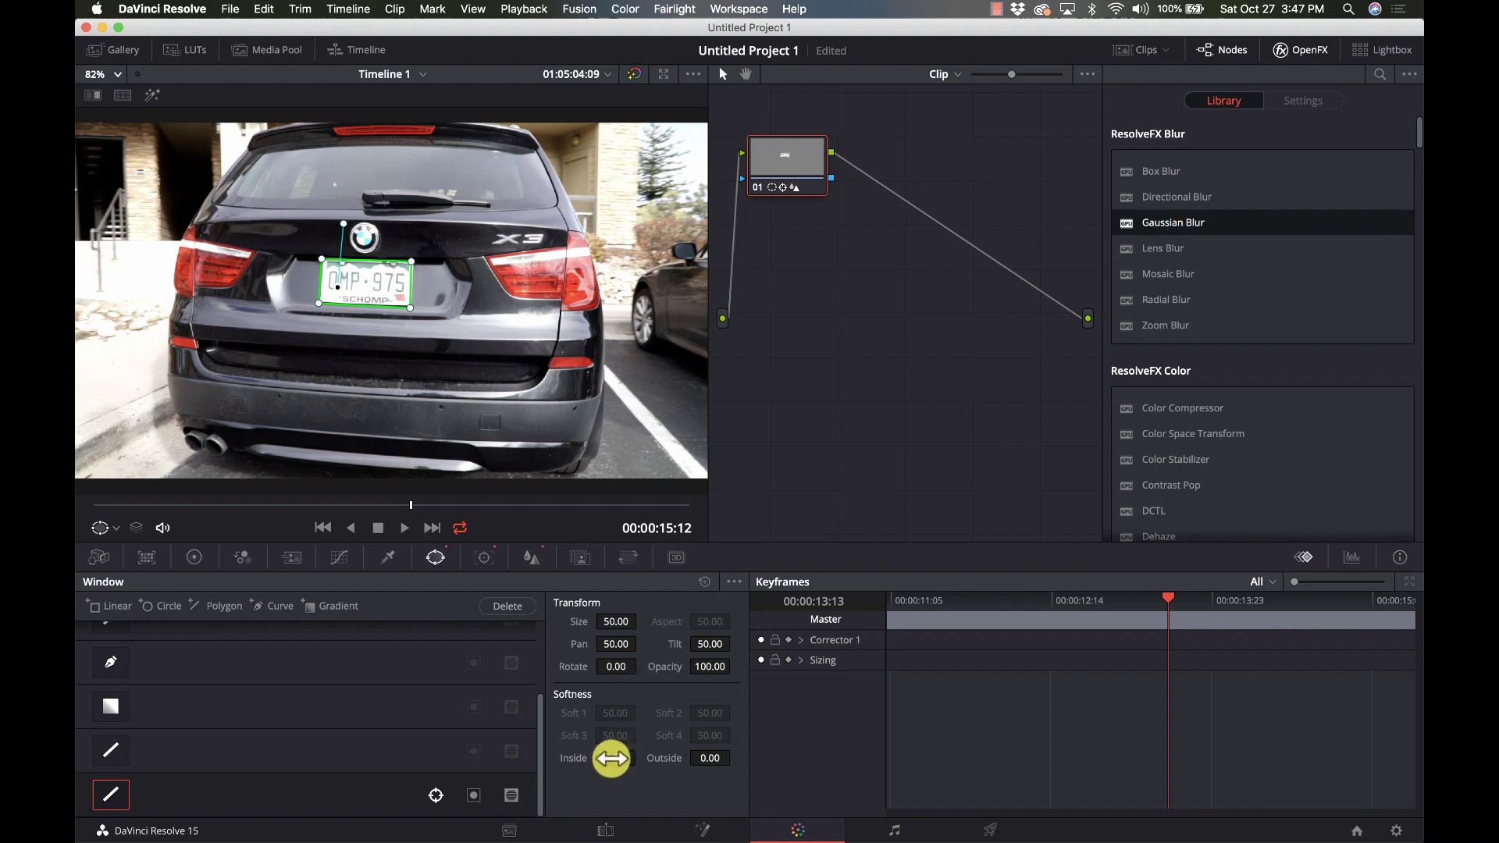
drag(613, 759, 524, 763)
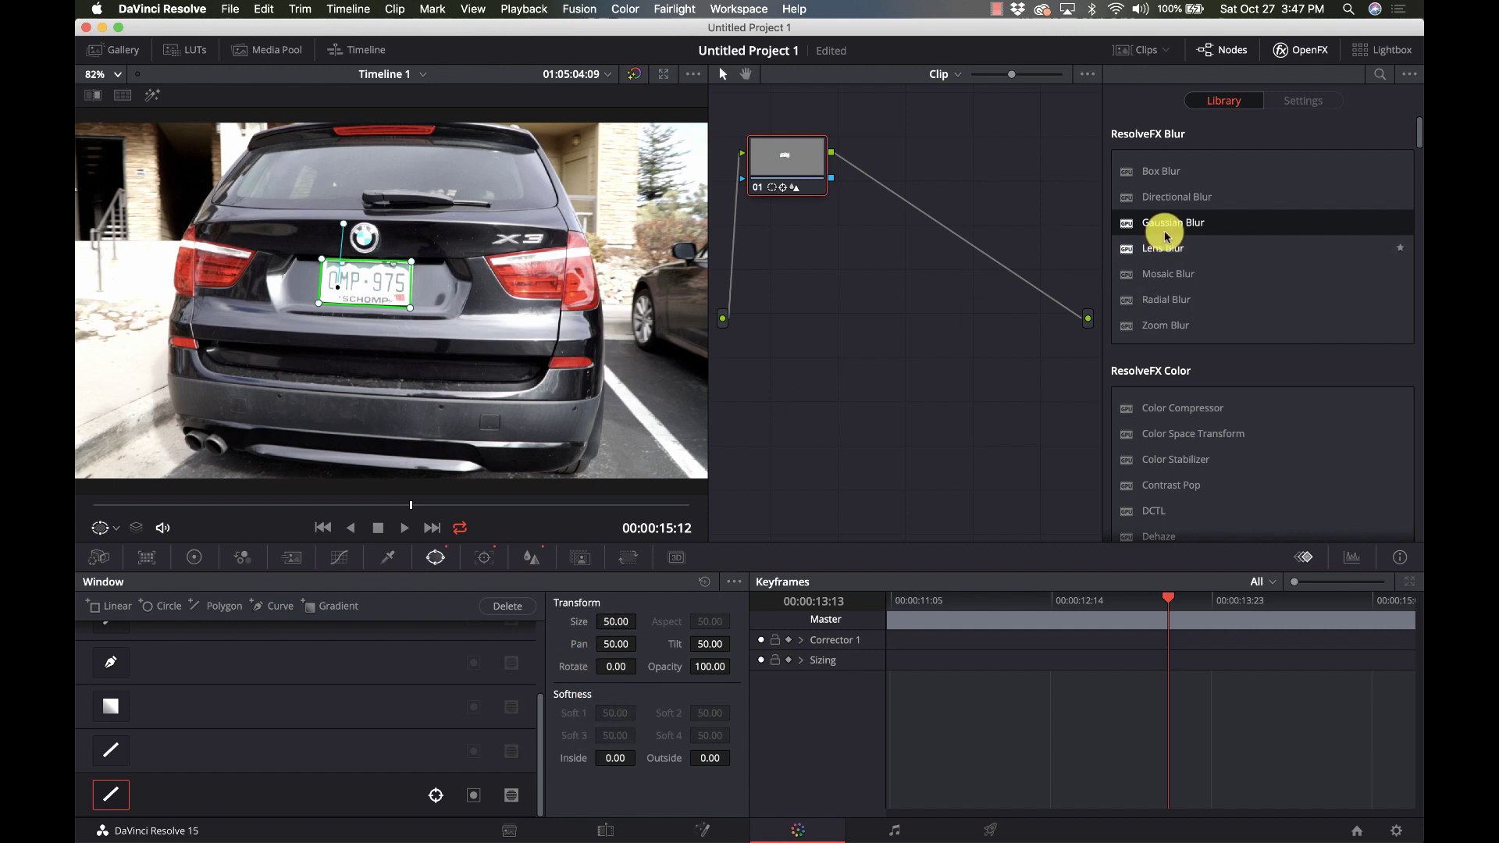
drag(1171, 231, 796, 172)
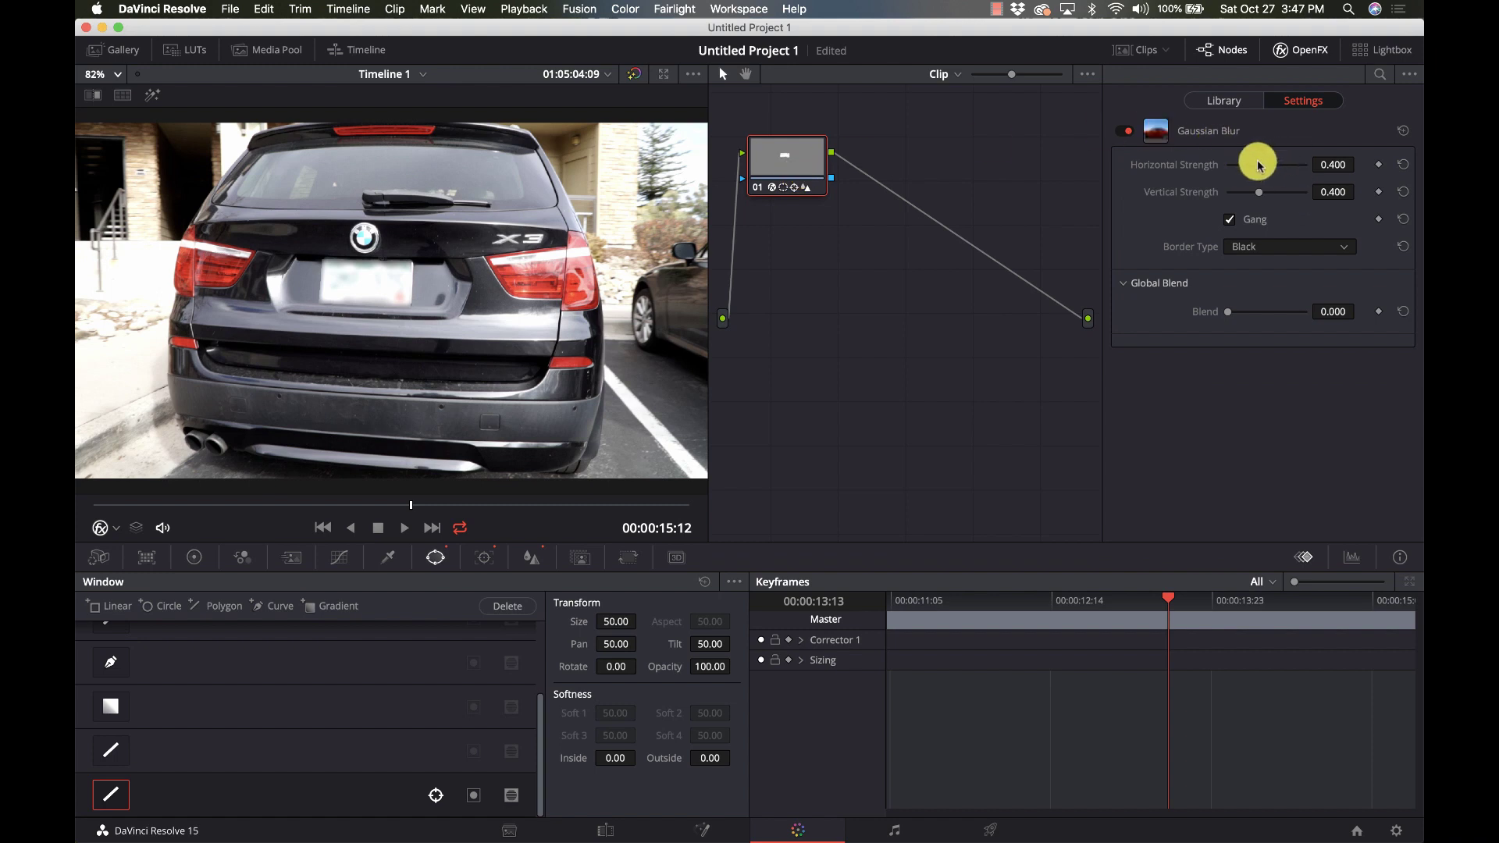
Step: Raise Gaussian strength to 0.581, set outside softness to 2.52, and replay from the start
drag(1261, 166, 1276, 176)
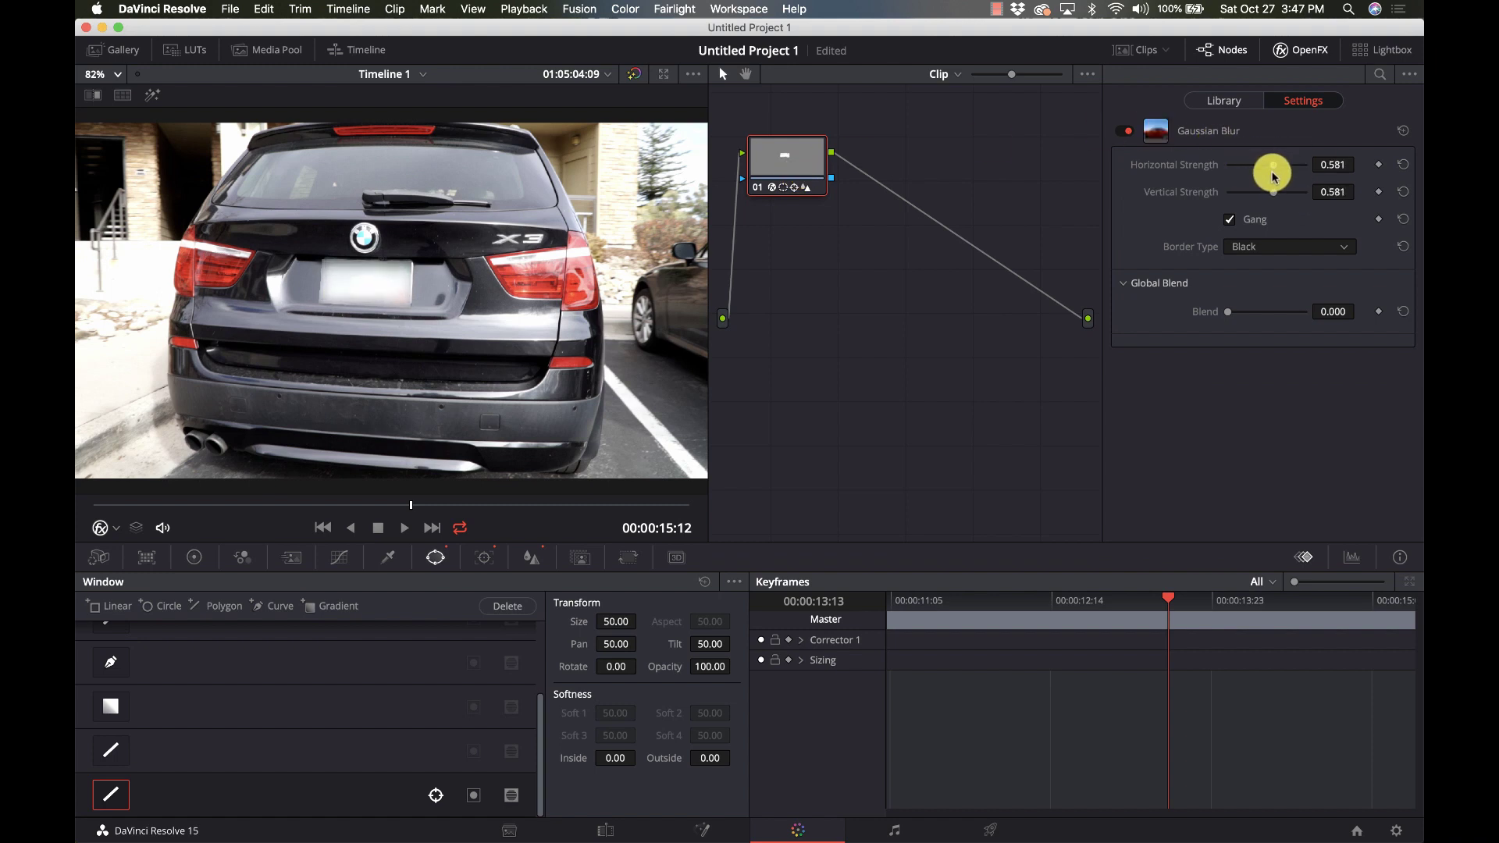
drag(706, 757, 807, 754)
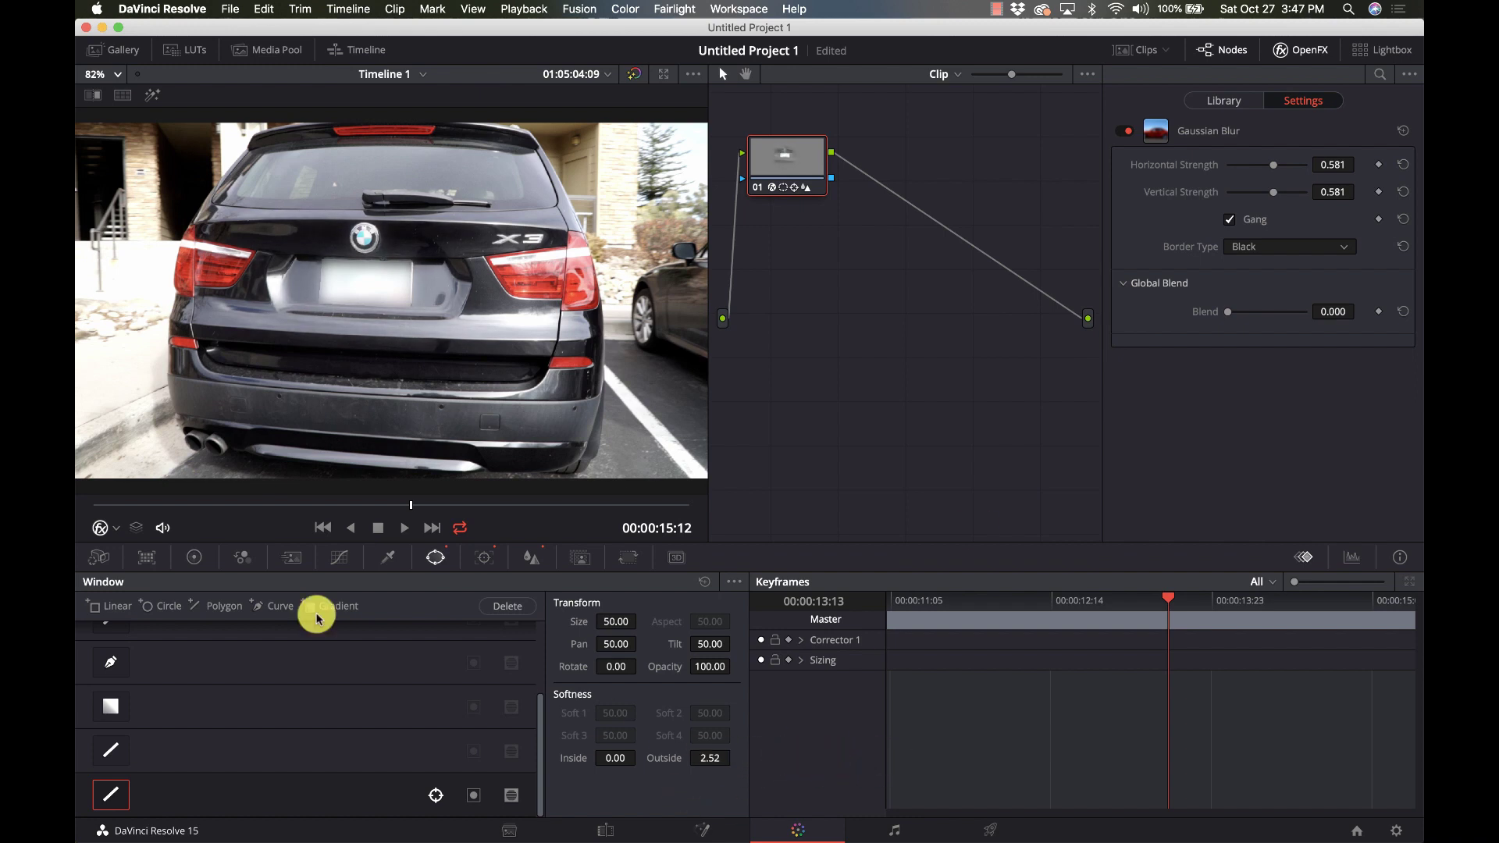
click(98, 507)
key(space)
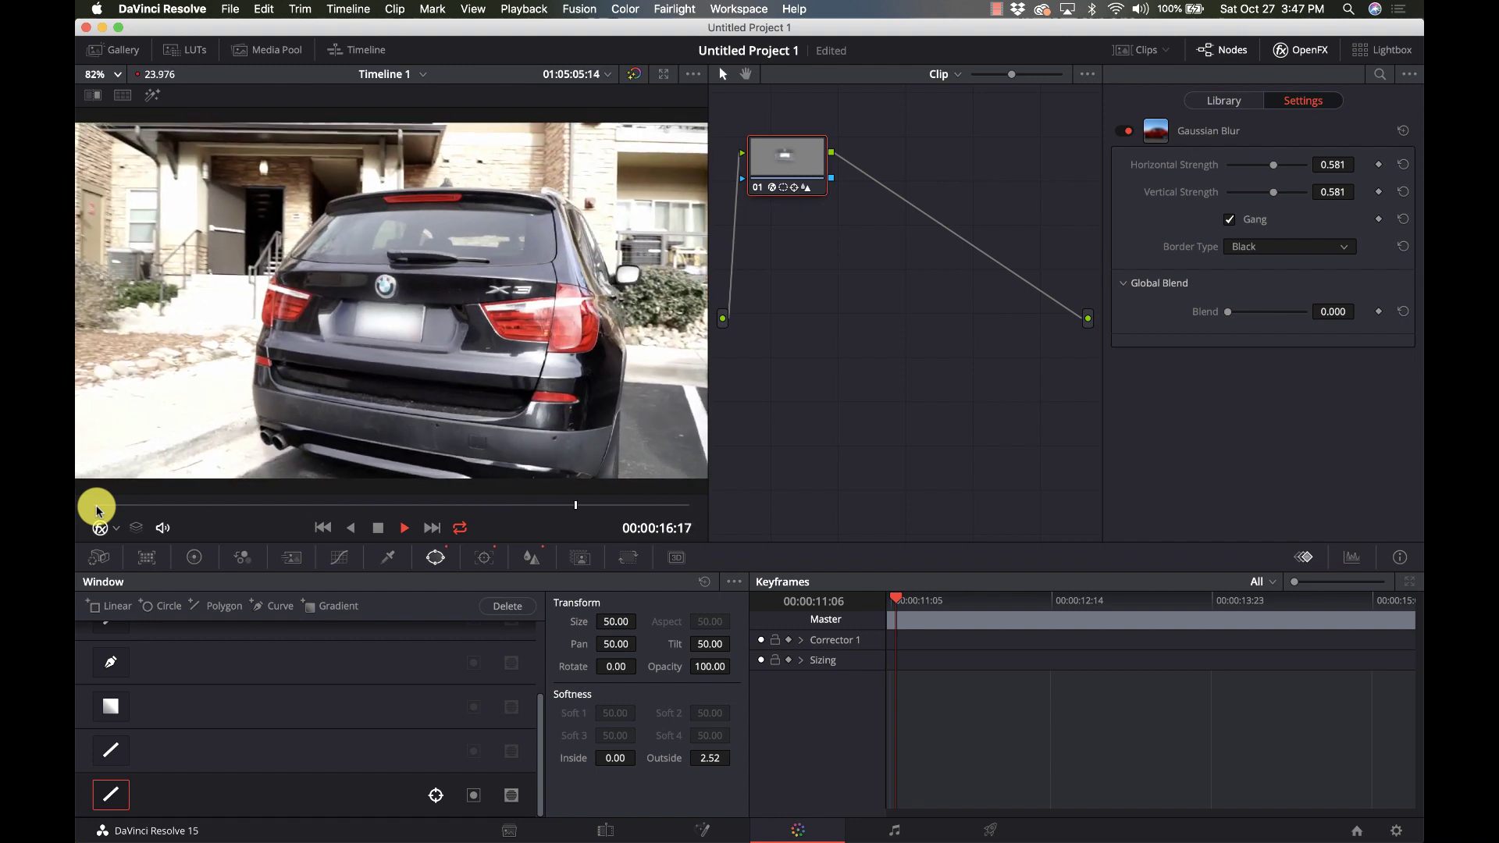
key(space)
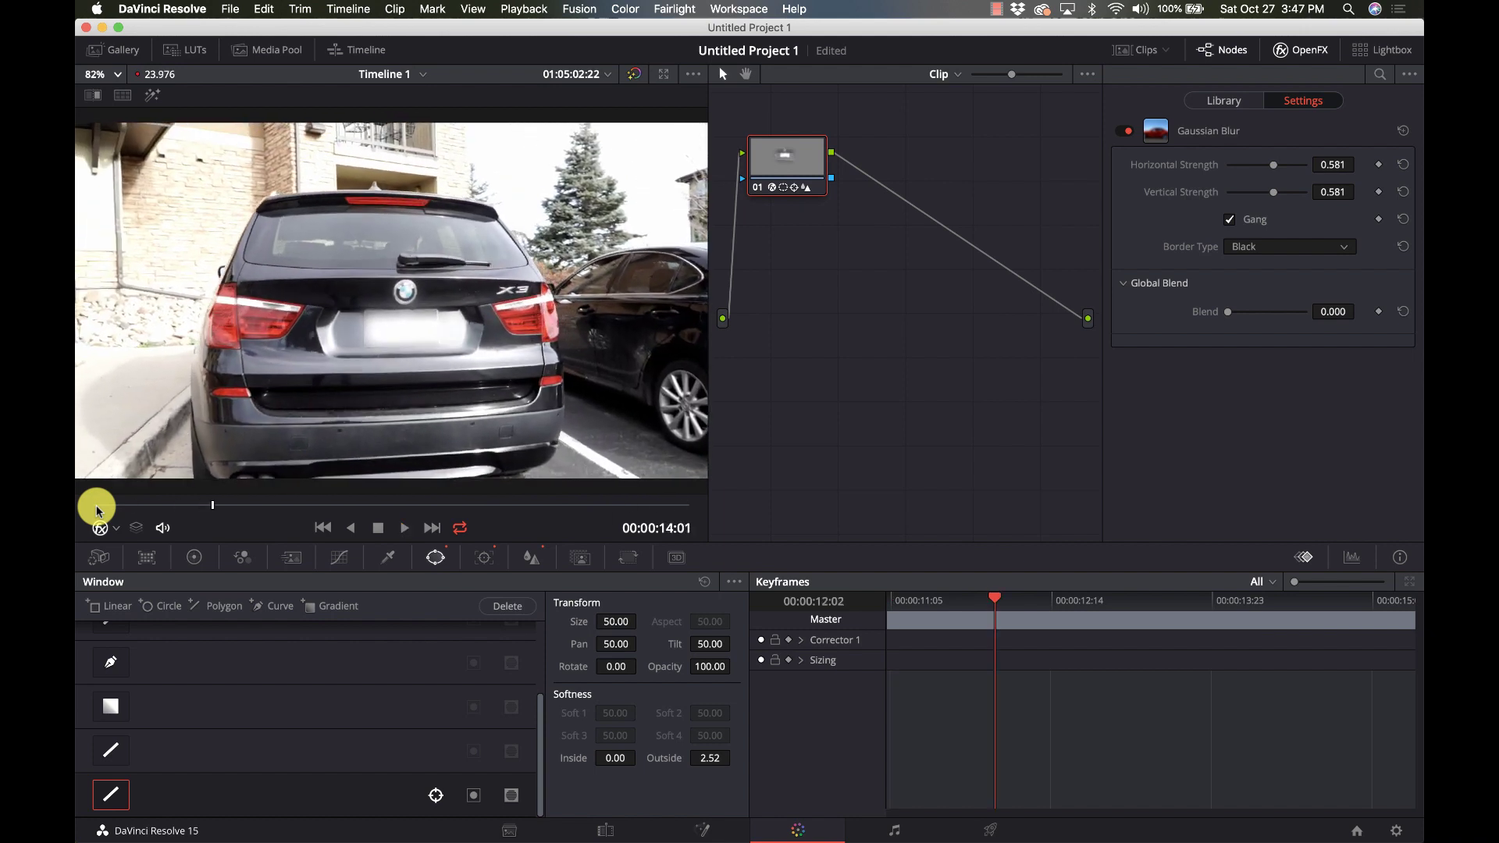